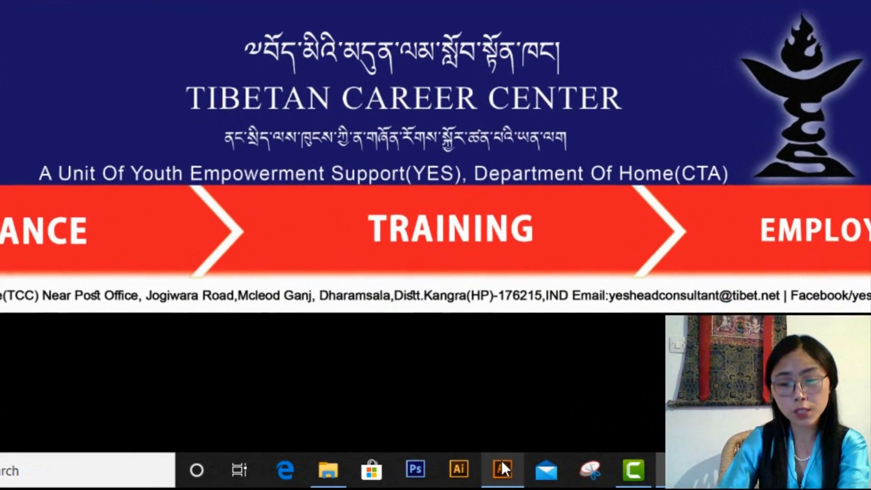
# Switch from the desktop to the Adobe Illustrator CC 2017 window
pyautogui.moveTo(503, 473)
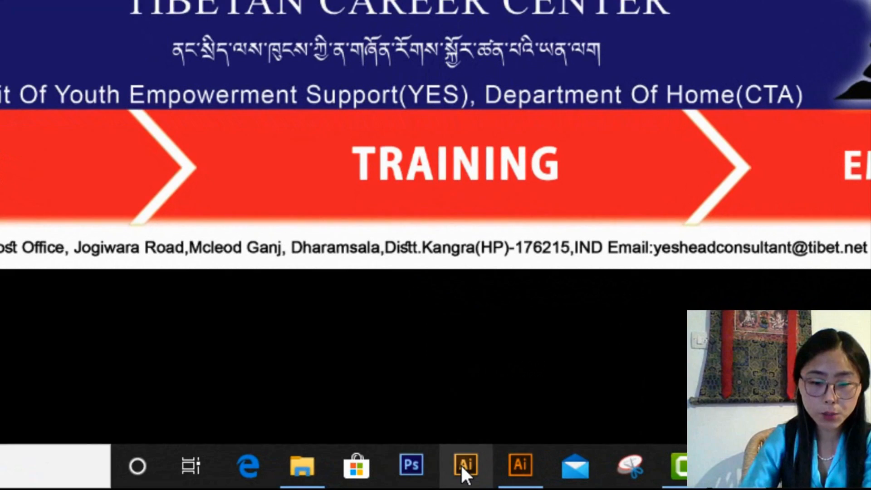
pyautogui.click(462, 466)
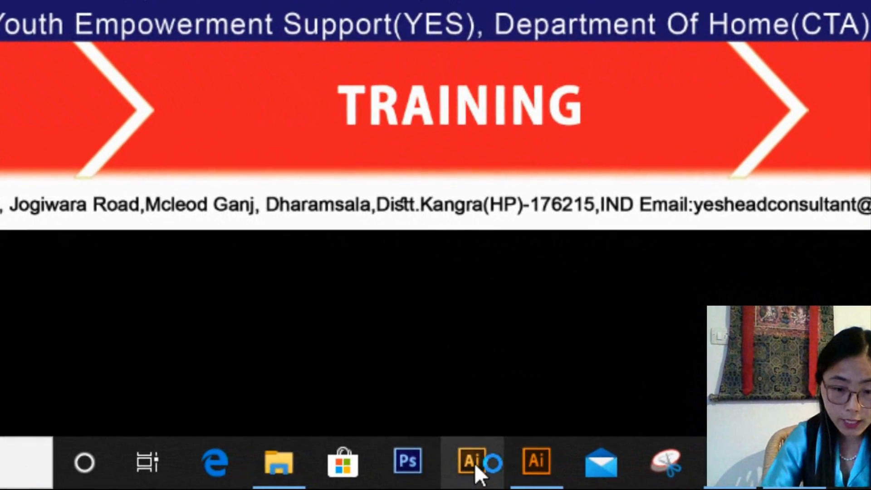
pyautogui.moveTo(512, 480)
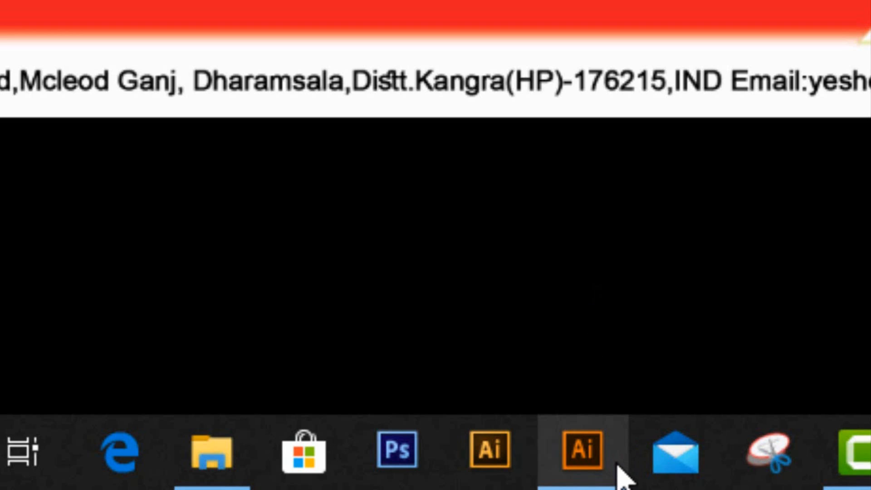
pyautogui.moveTo(594, 472)
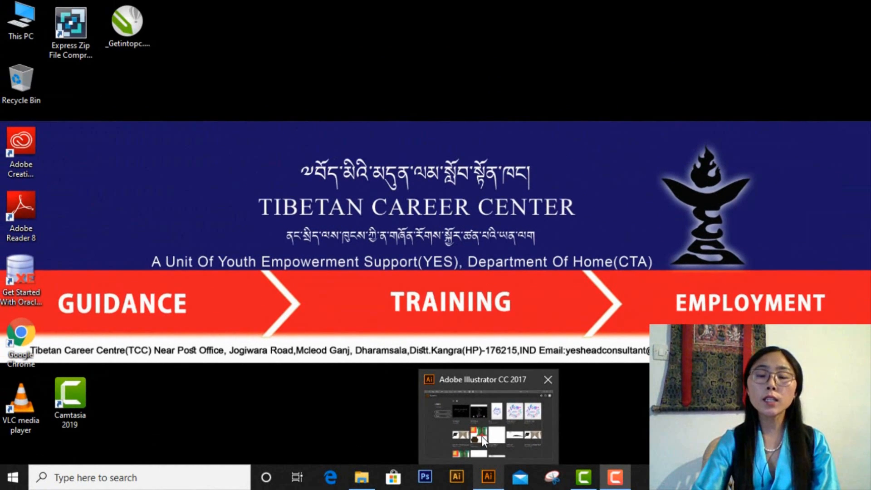
pyautogui.moveTo(482, 437)
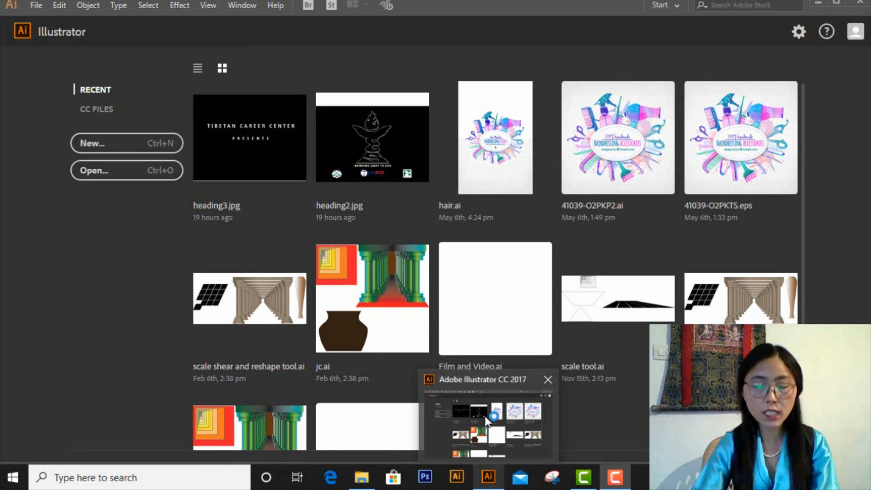
pyautogui.click(486, 415)
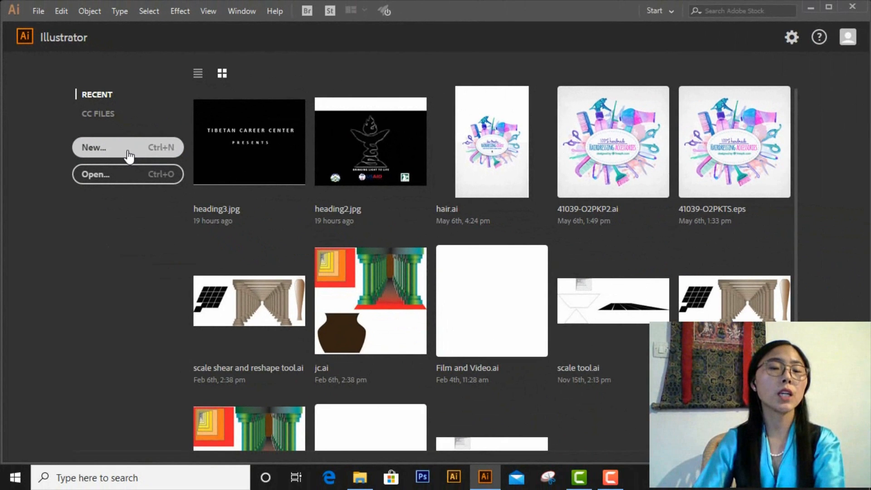
# Start a new document, look through the Saved and Mobile presets, and choose the Print category
pyautogui.click(130, 155)
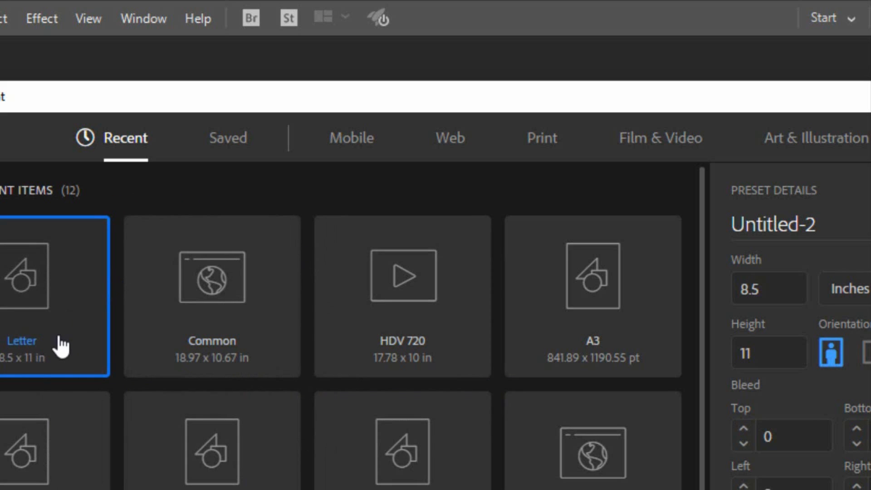
pyautogui.click(240, 137)
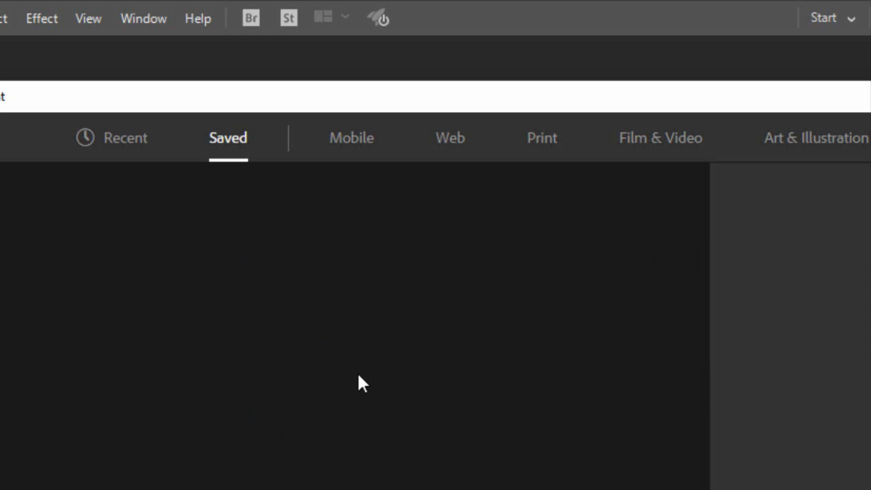
pyautogui.click(344, 138)
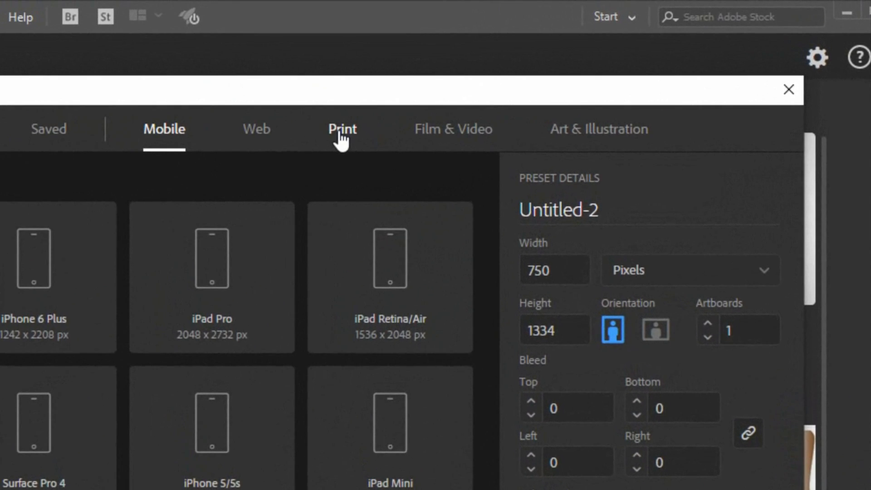
pyautogui.click(486, 80)
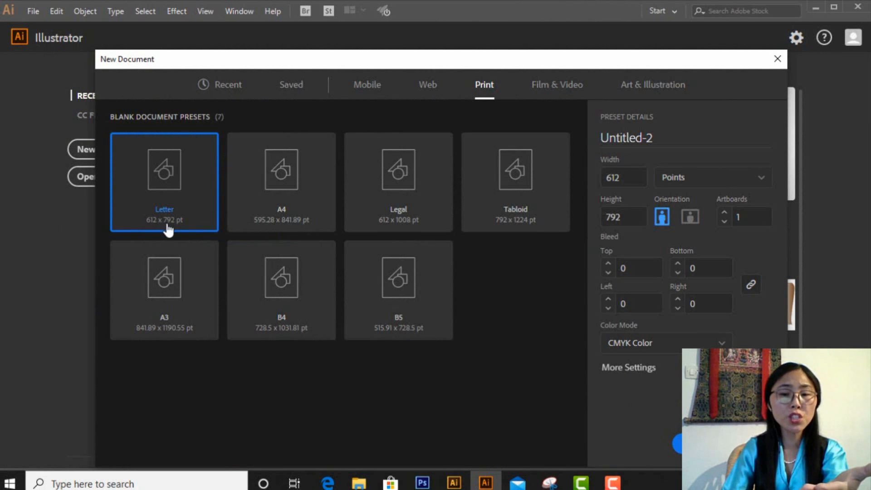
# Set the units of the new Letter document to Inches and review the other available units
pyautogui.click(734, 177)
pyautogui.click(682, 253)
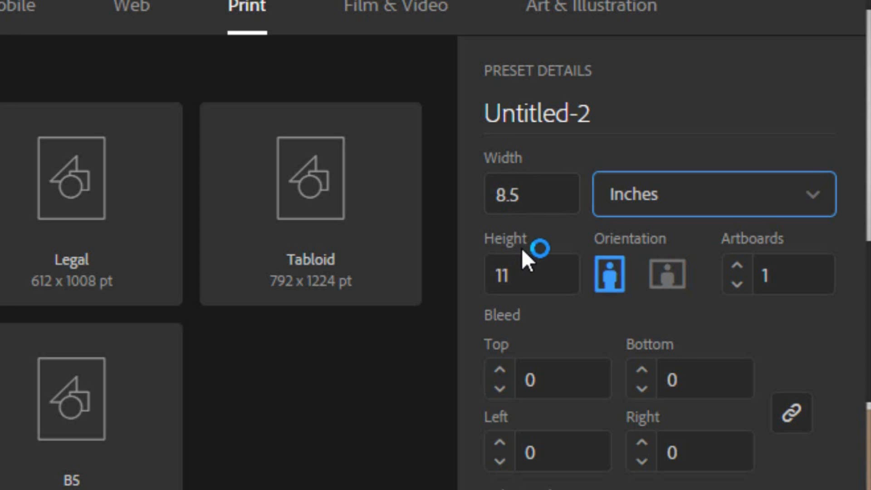
pyautogui.click(658, 214)
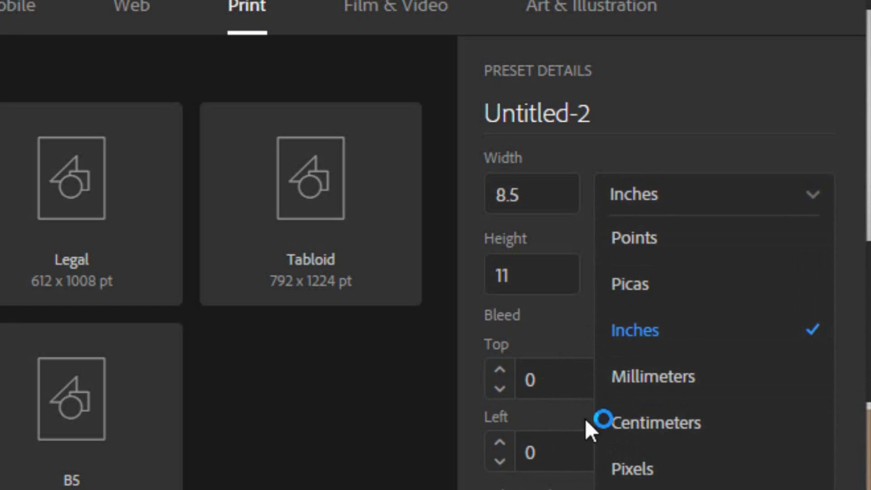
pyautogui.click(694, 205)
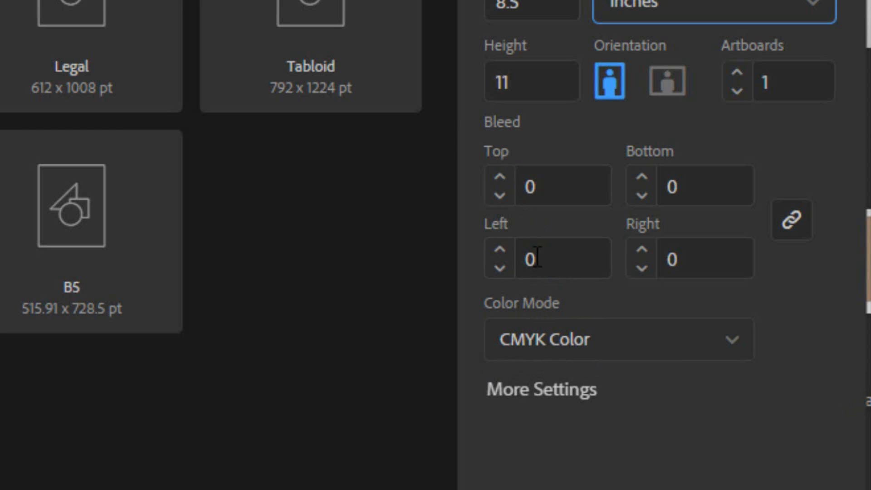
# Try RGB Color as the document's color mode, then set it back to CMYK Color
pyautogui.click(558, 351)
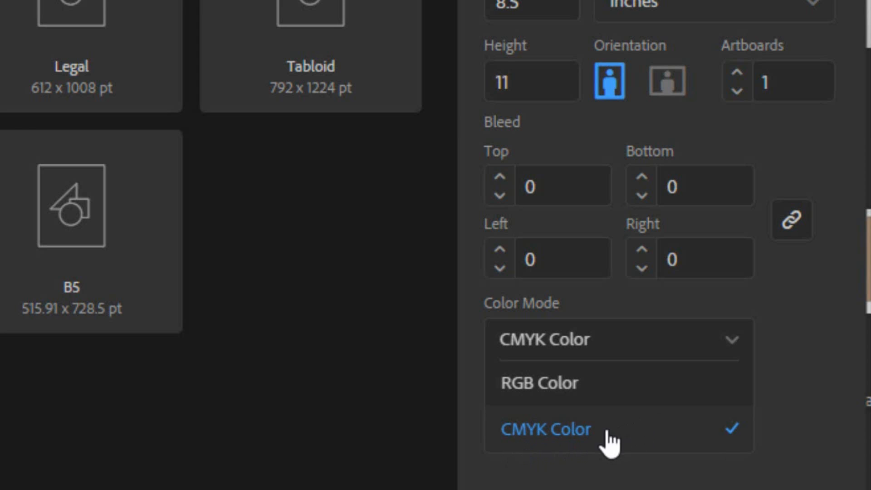
pyautogui.click(583, 391)
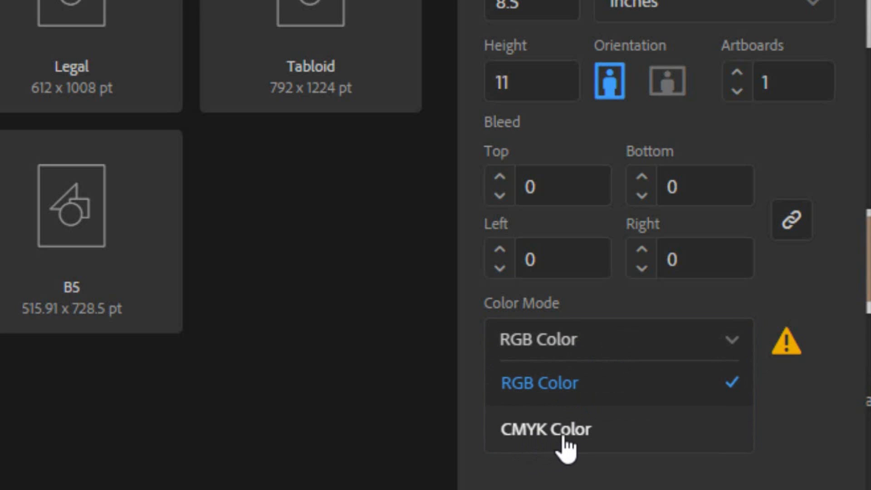
pyautogui.click(566, 447)
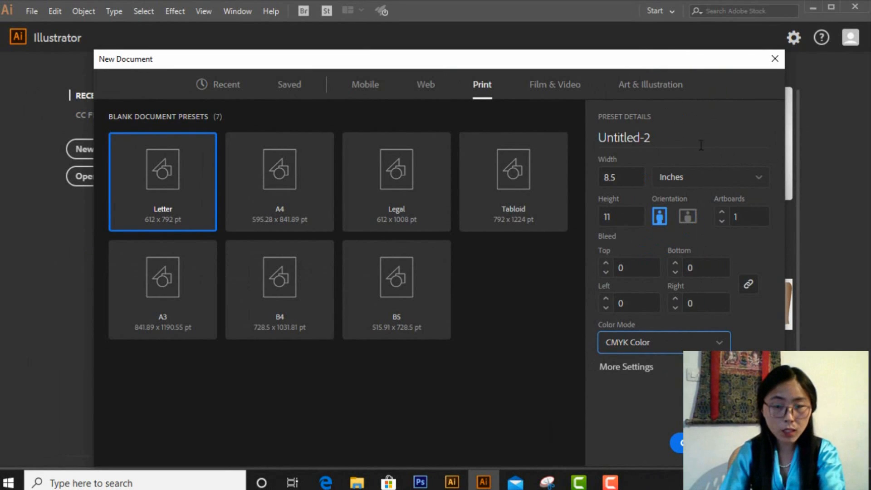
# In the additional settings, choose High (300 ppi) raster effects and Default preview mode, and create the document
pyautogui.click(634, 366)
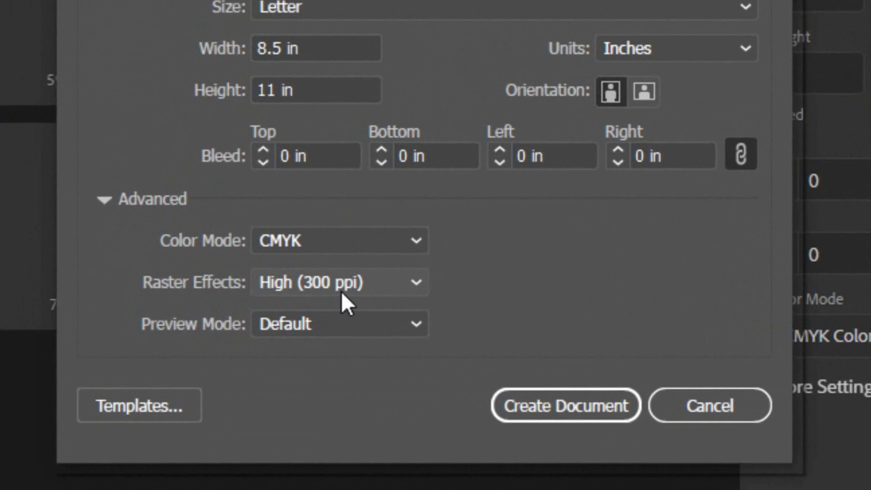
pyautogui.click(399, 284)
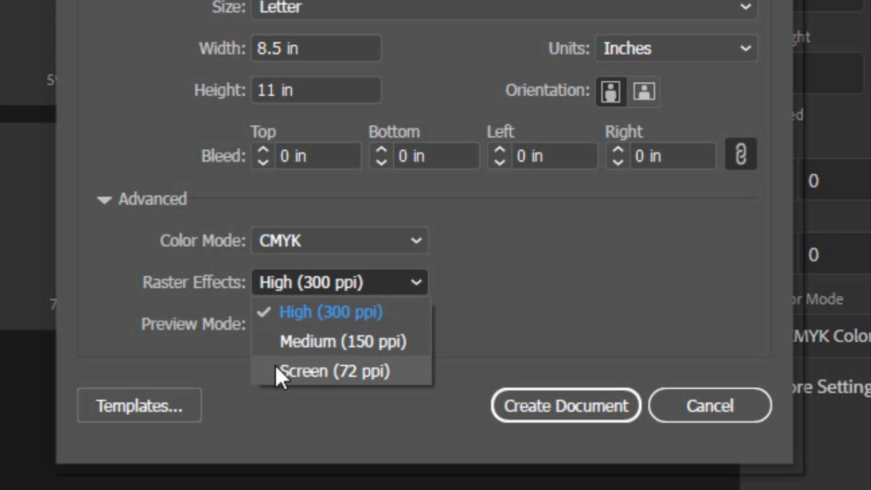
pyautogui.click(391, 321)
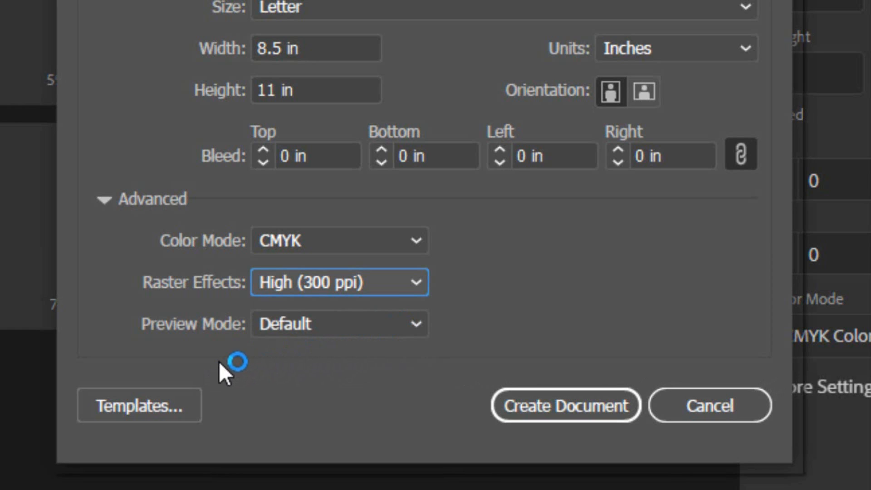
pyautogui.click(377, 327)
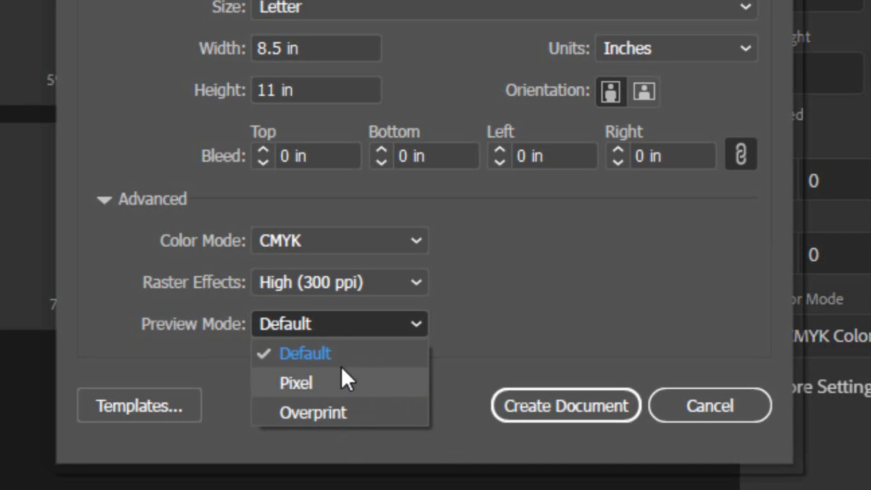
pyautogui.click(356, 360)
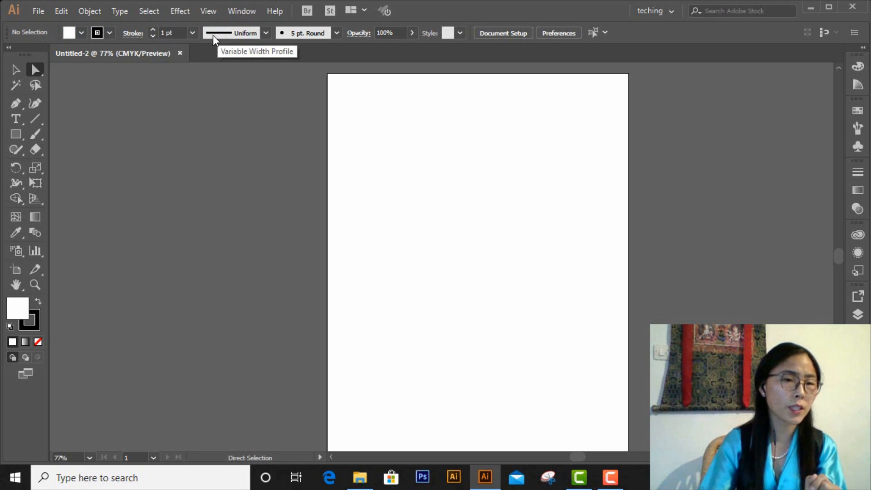
# Activate the Rectangle tool, and show the Color panel after expanding and collapsing the panel dock
pyautogui.click(16, 135)
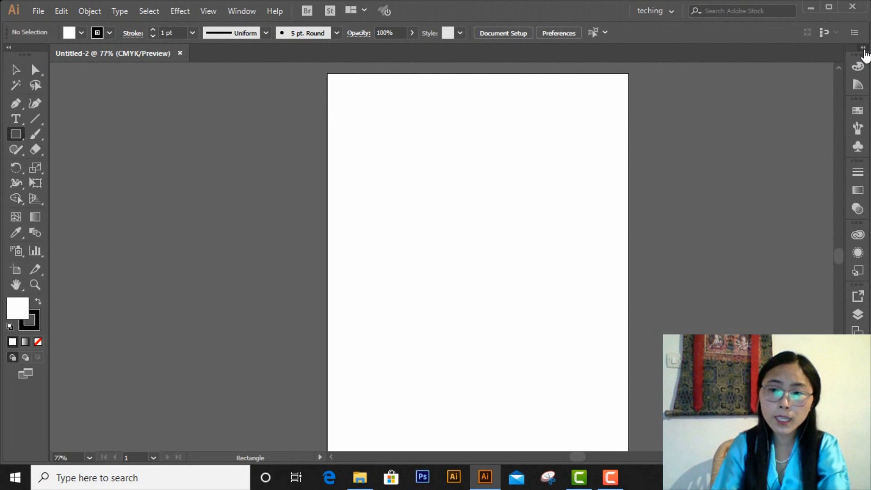
pyautogui.click(864, 49)
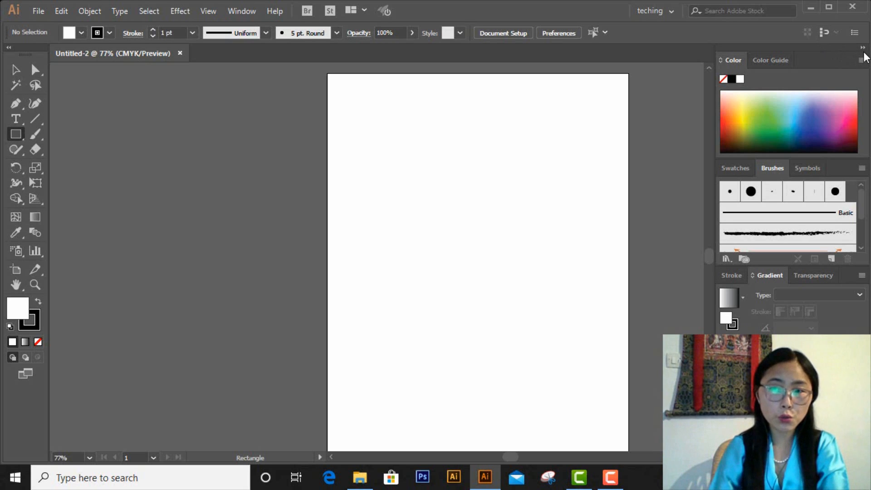
pyautogui.click(864, 48)
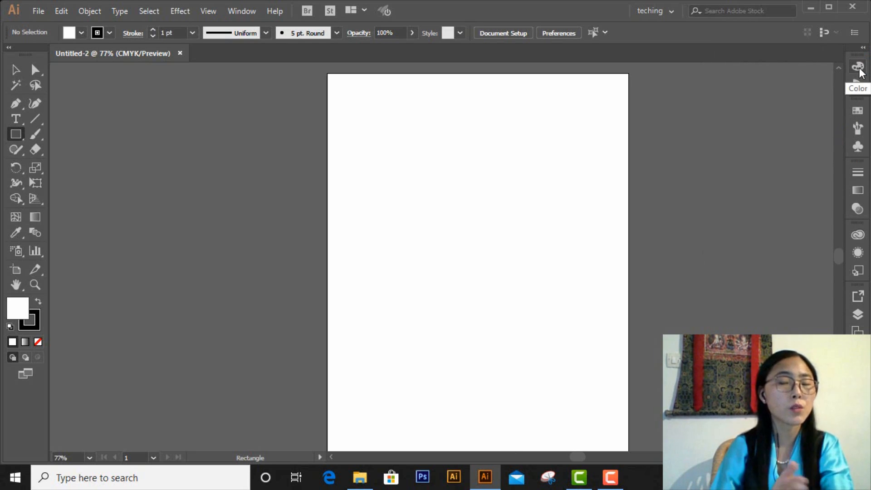
pyautogui.click(859, 69)
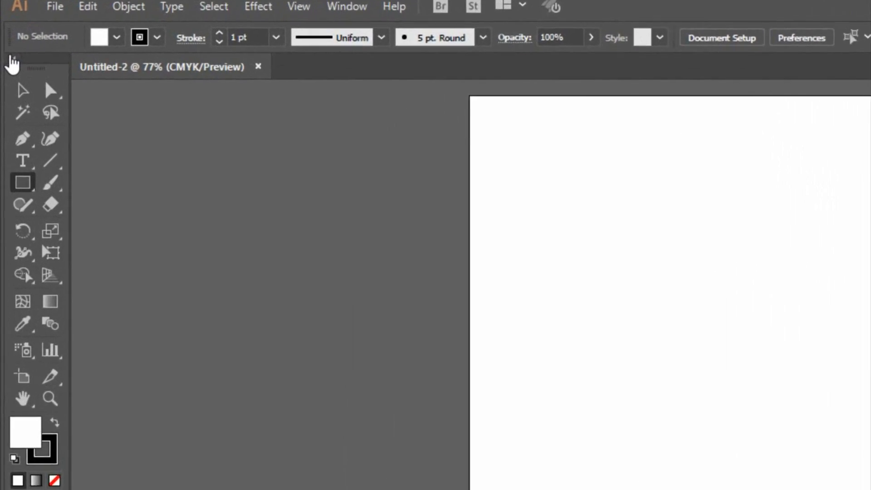
# Switch the Tools panel to a single column and back to two columns, and move it out of its dock
pyautogui.click(12, 60)
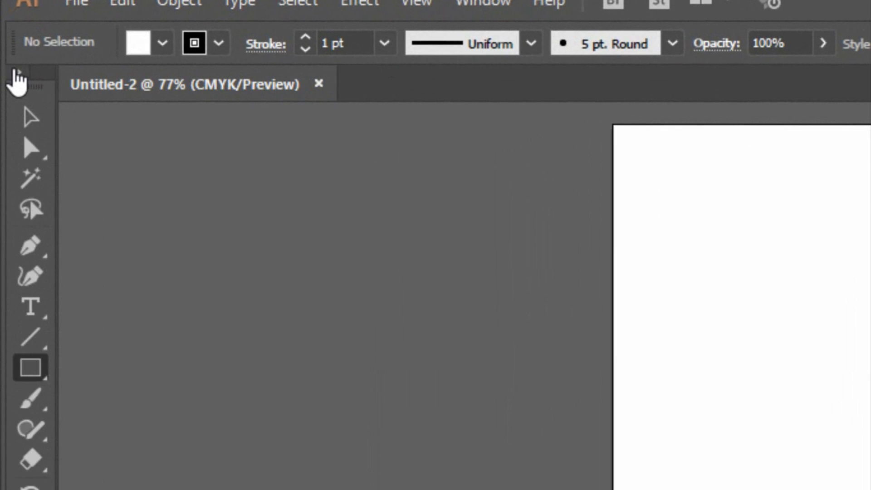
pyautogui.click(17, 74)
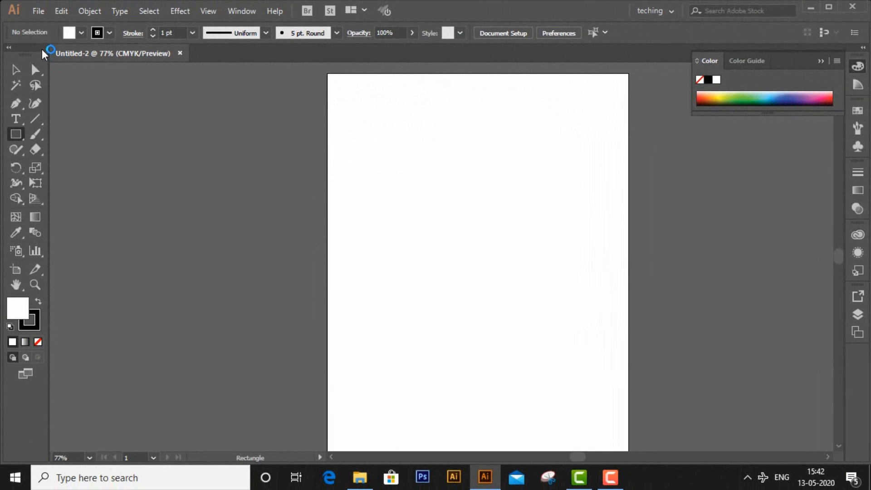
pyautogui.moveTo(42, 49); pyautogui.dragTo(25, 458)
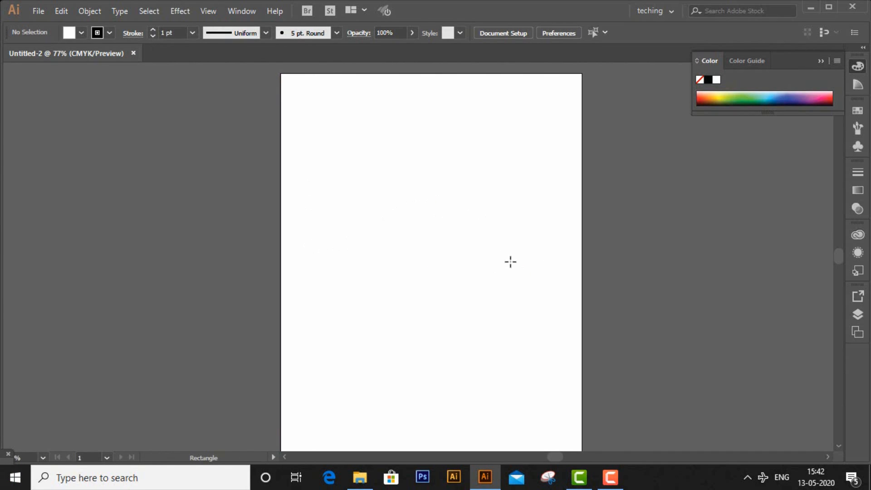
# Reset the teching workspace to its saved panel layout
pyautogui.click(241, 11)
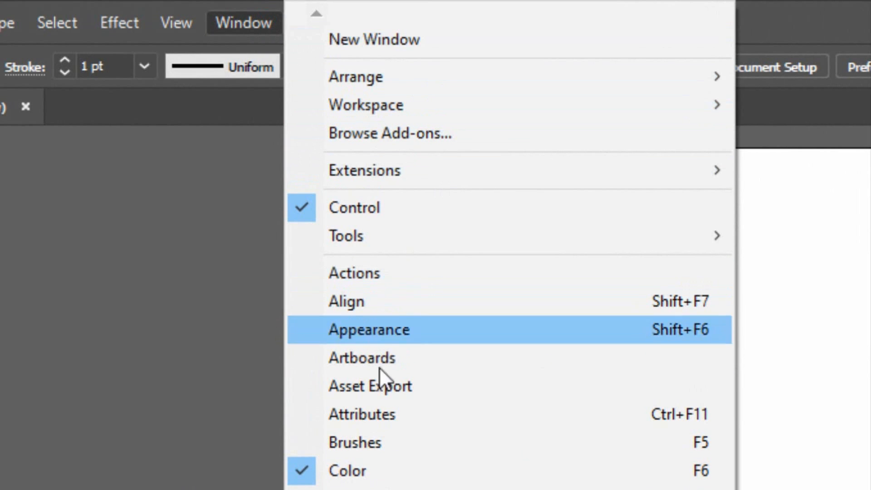
pyautogui.moveTo(412, 112)
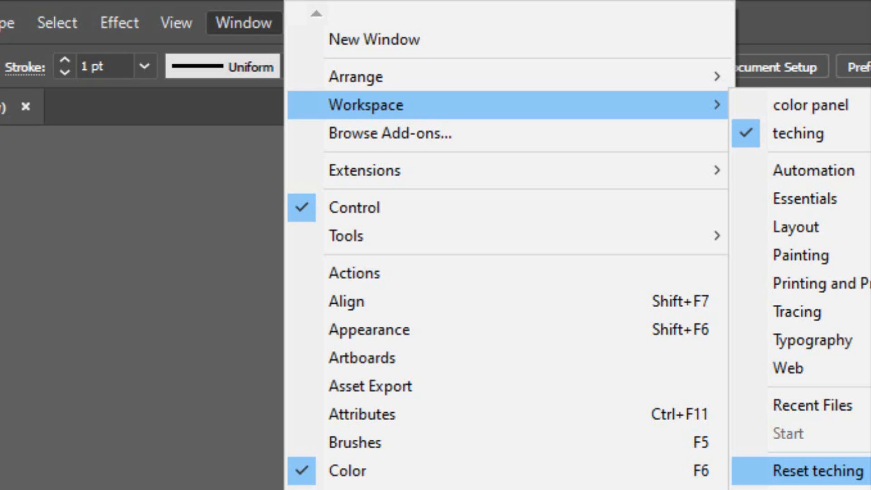
pyautogui.click(852, 471)
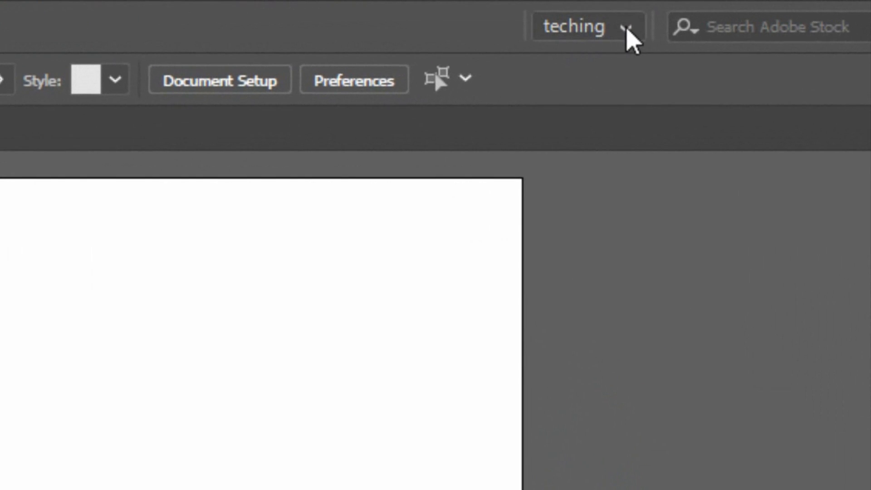
# Review the list of available workspaces and dismiss it, cancelling the rectangle size dialog
pyautogui.click(671, 11)
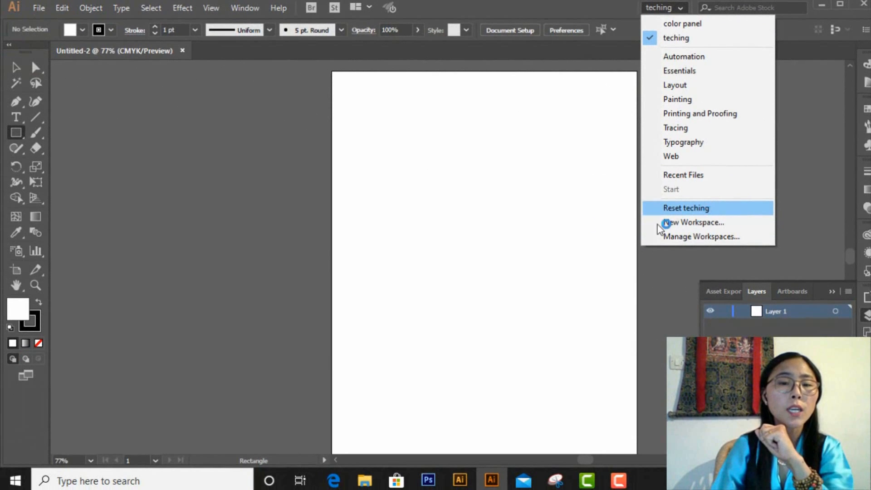
pyautogui.click(528, 90)
pyautogui.click(524, 90)
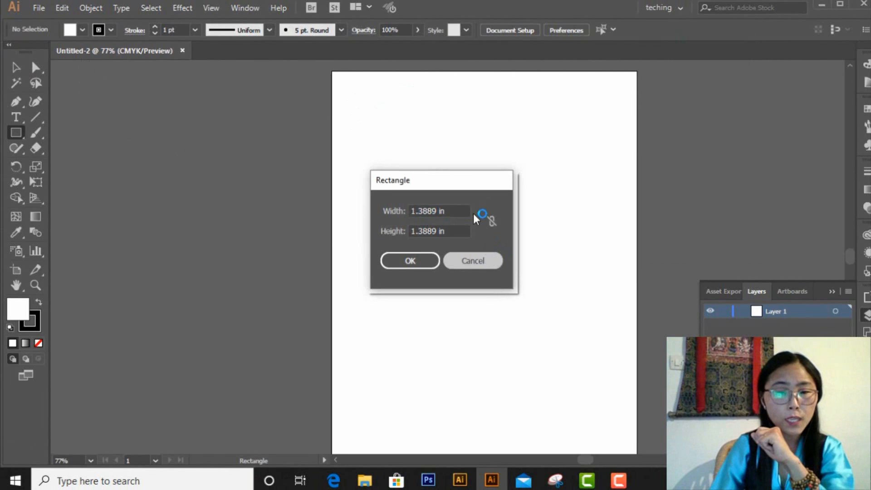
pyautogui.press('Escape')
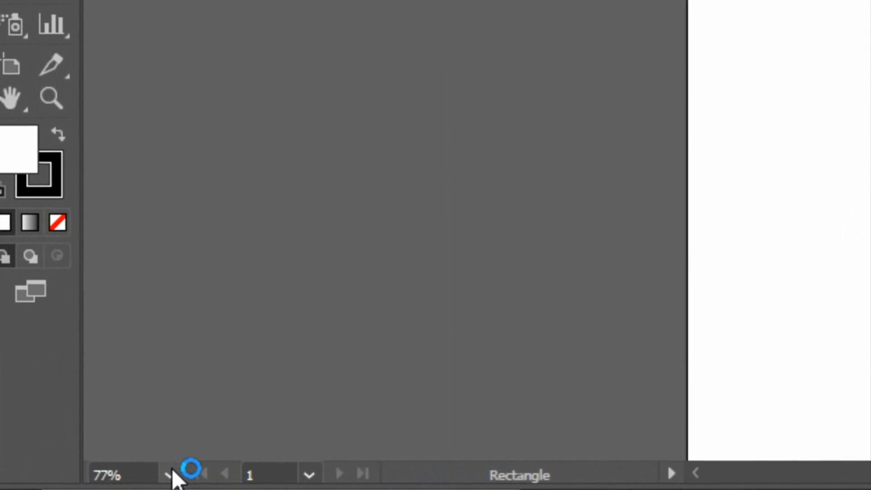
# Review the preset zoom levels from 3.13% to 64000% and dismiss the list without changing the zoom
pyautogui.click(171, 476)
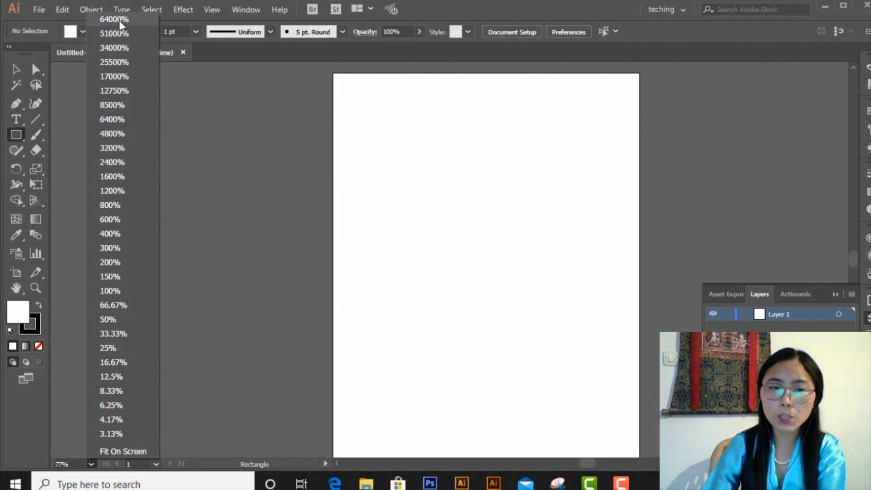
pyautogui.click(119, 19)
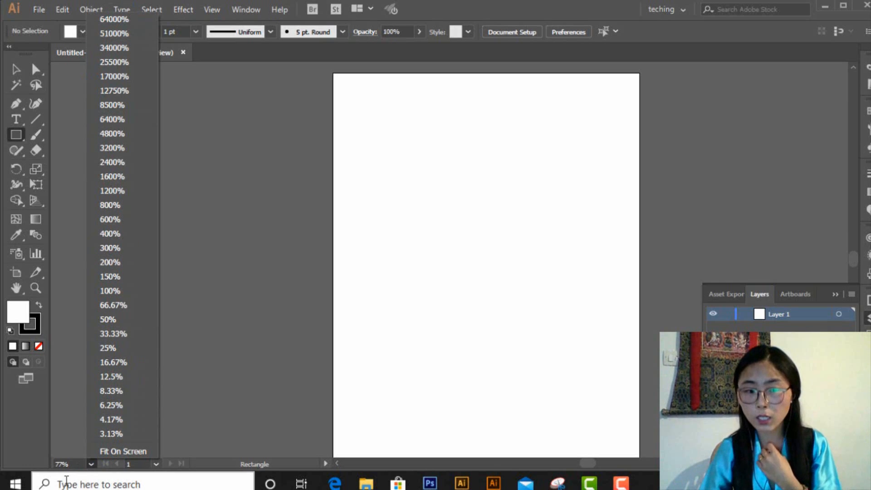
pyautogui.click(74, 461)
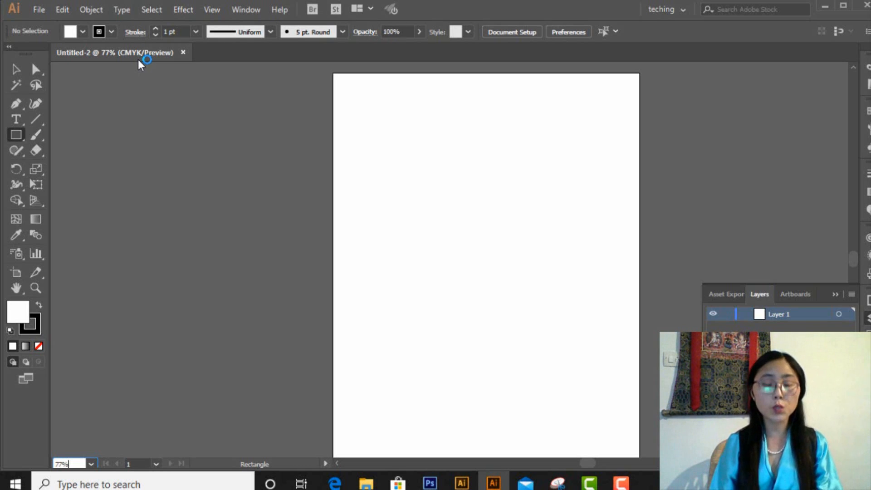
# Activate the Selection tool and switch the keyboard input to English (India)
pyautogui.write('v')
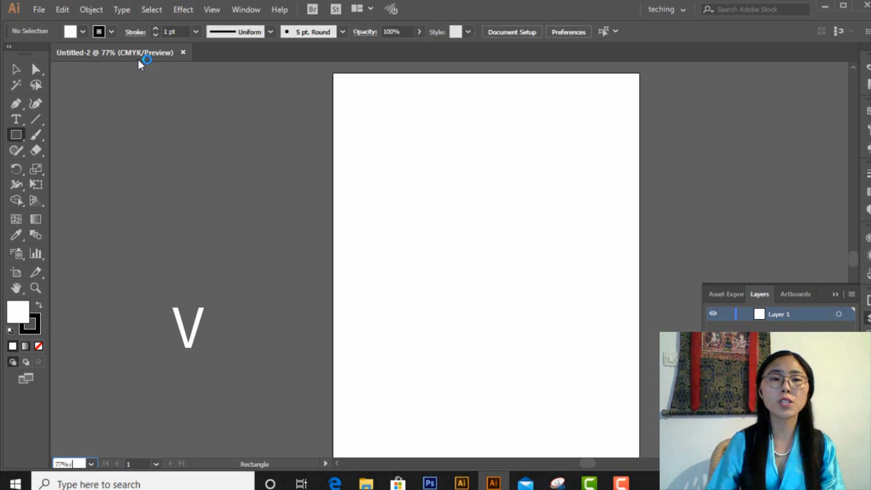
pyautogui.click(18, 69)
pyautogui.write('v')
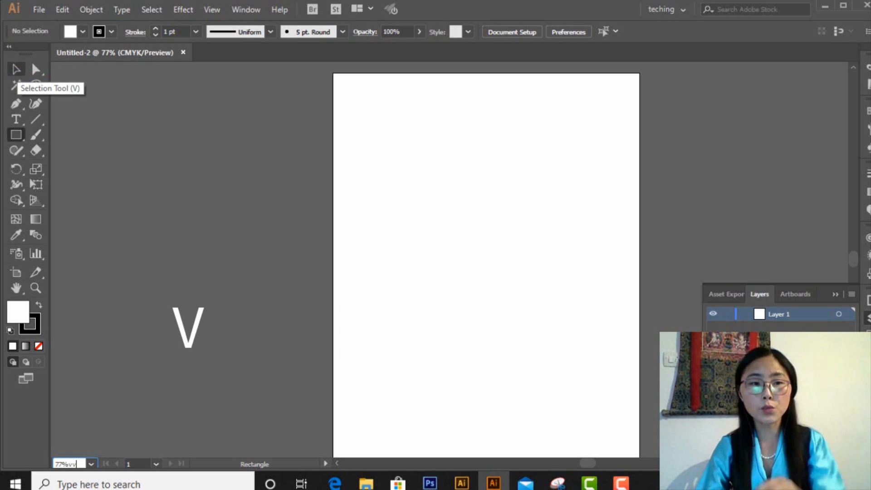
pyautogui.click(14, 73)
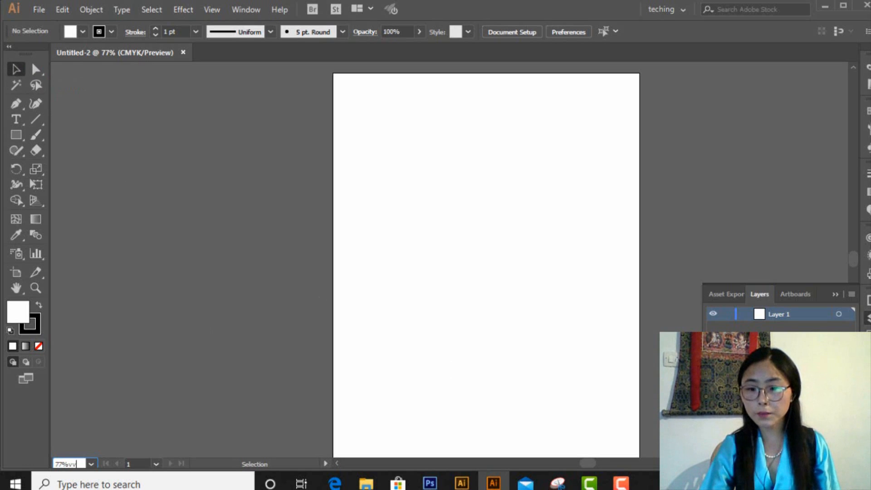
pyautogui.click(798, 483)
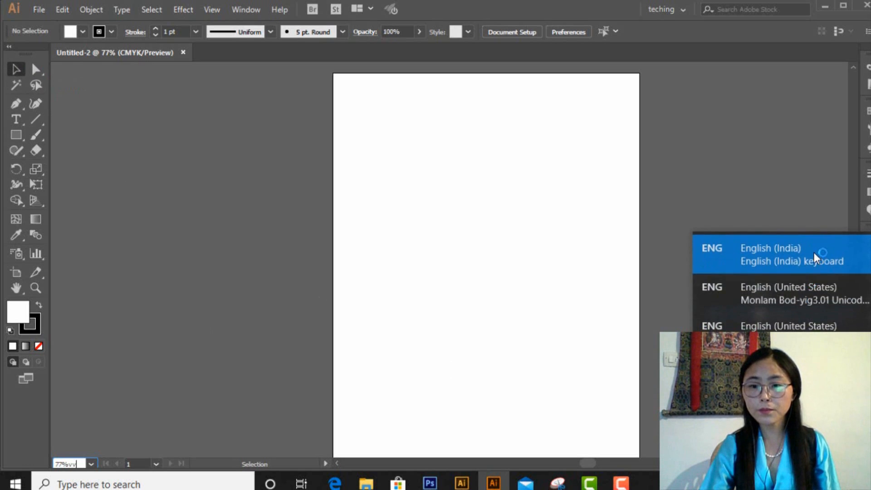
pyautogui.click(815, 253)
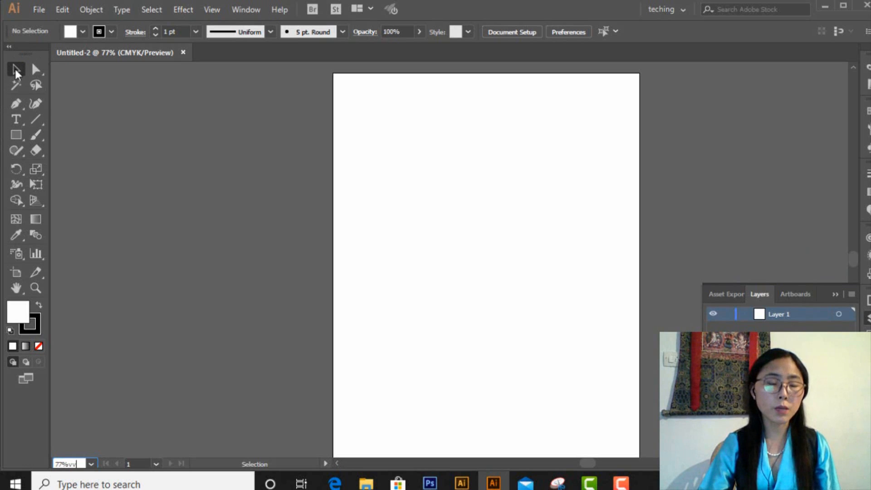
pyautogui.click(16, 72)
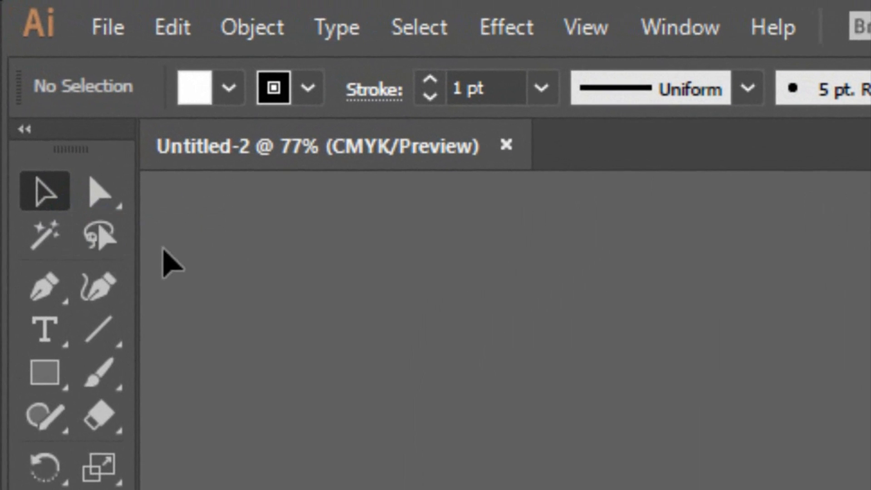
pyautogui.click(31, 144)
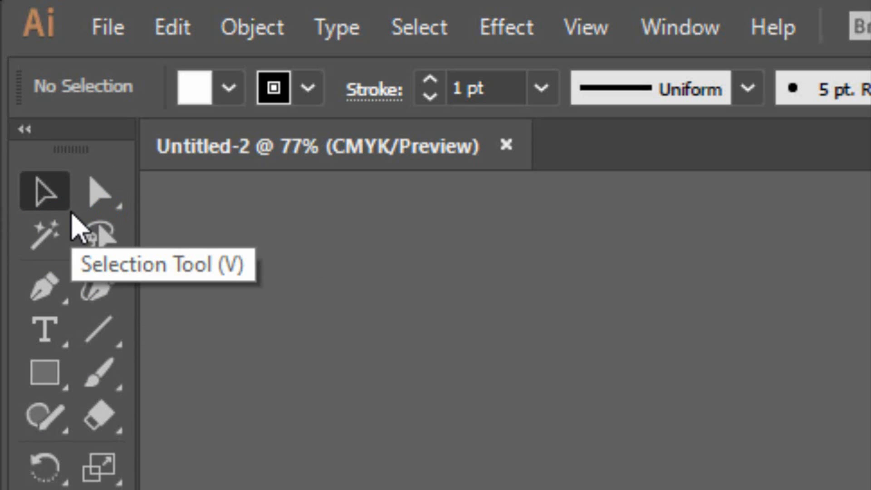
# Examine the Direct Selection tool and the Group Selection tool grouped with it, and return to the Selection tool
pyautogui.click(120, 208)
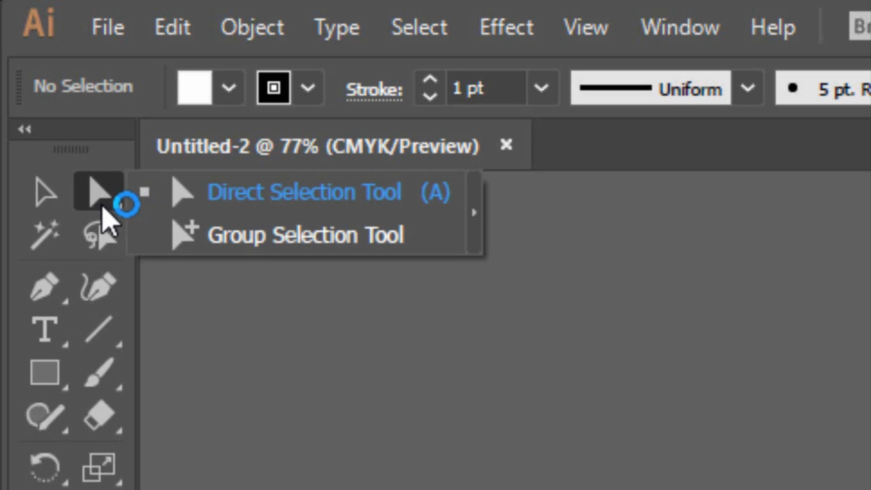
pyautogui.click(51, 197)
pyautogui.click(101, 203)
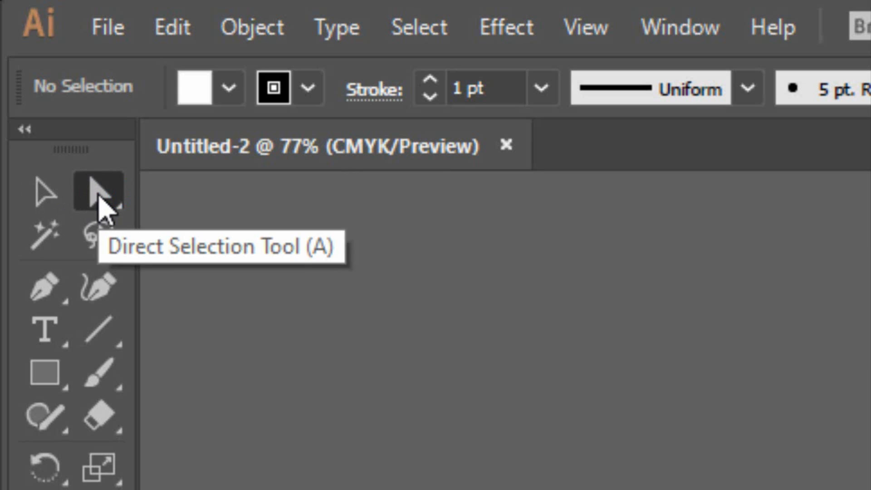
pyautogui.click(103, 207)
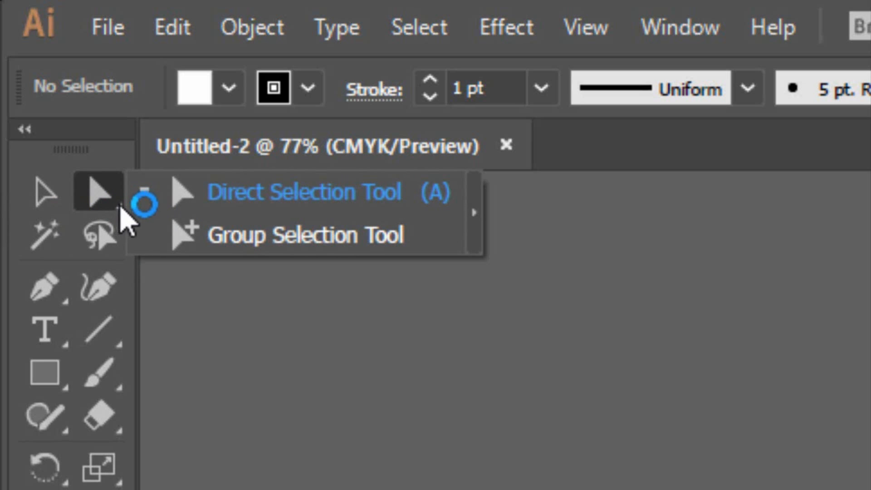
pyautogui.click(123, 219)
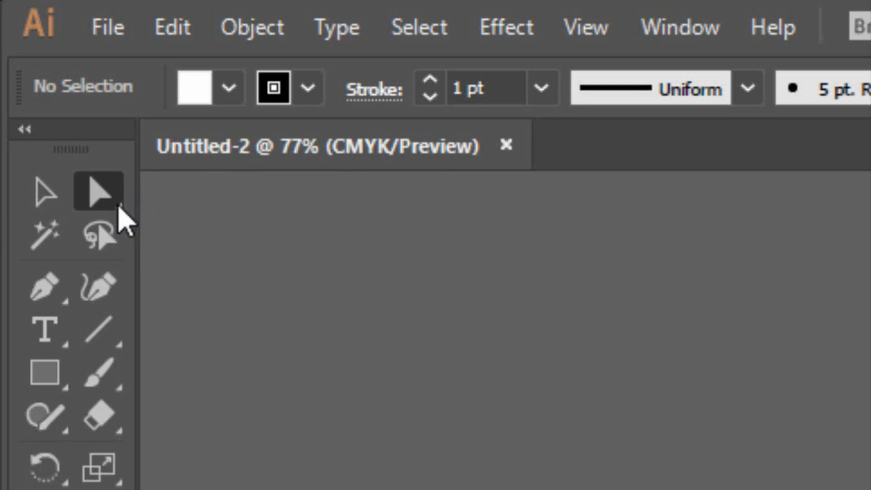
pyautogui.click(118, 207)
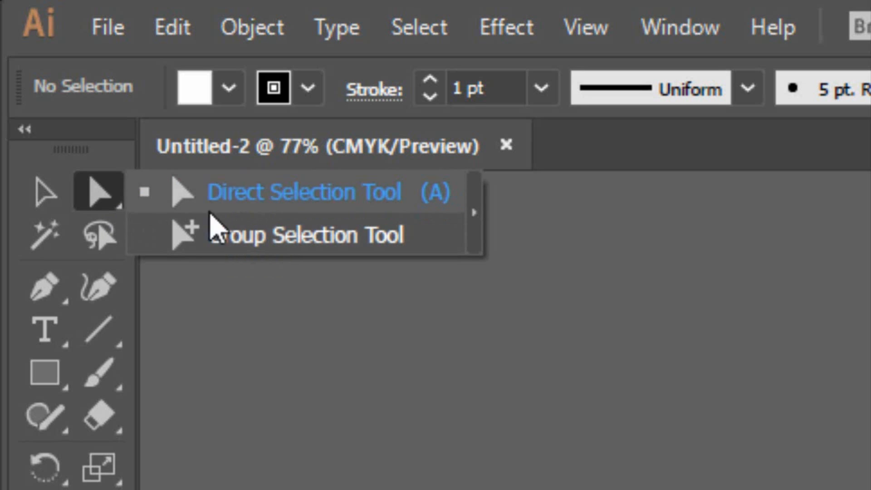
pyautogui.click(224, 233)
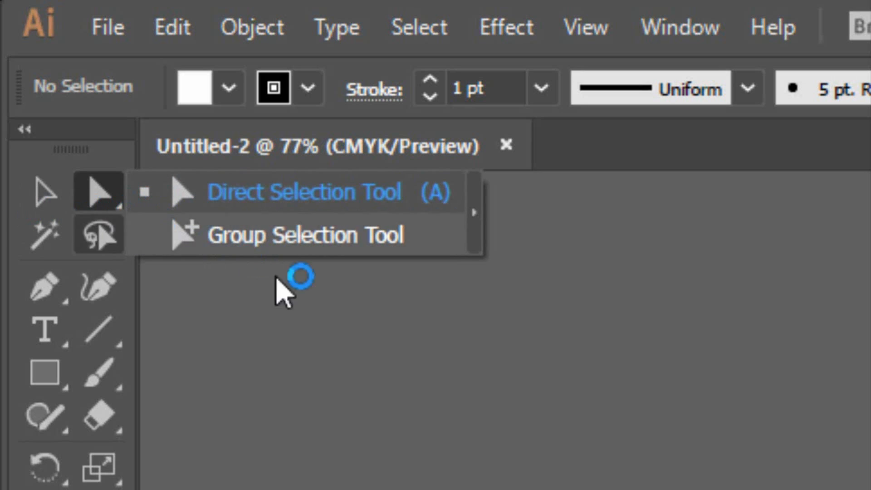
pyautogui.click(51, 195)
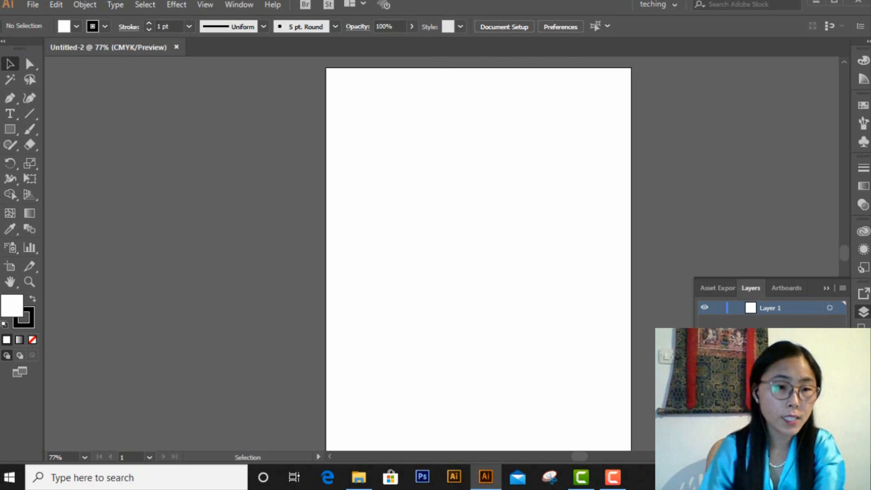
# Draw a small rectangle near the artboard's upper-left corner, deselect it, and reselect it with a Selection tool marquee
pyautogui.click(10, 129)
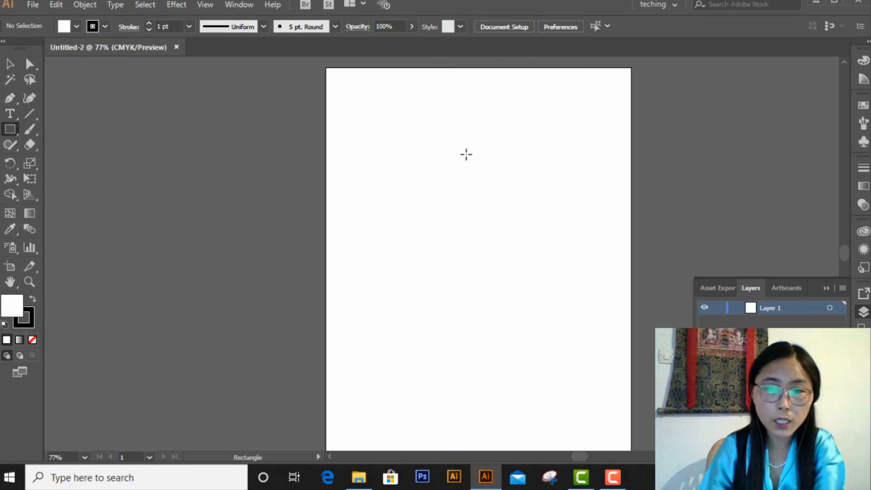
pyautogui.moveTo(372, 131); pyautogui.dragTo(420, 175)
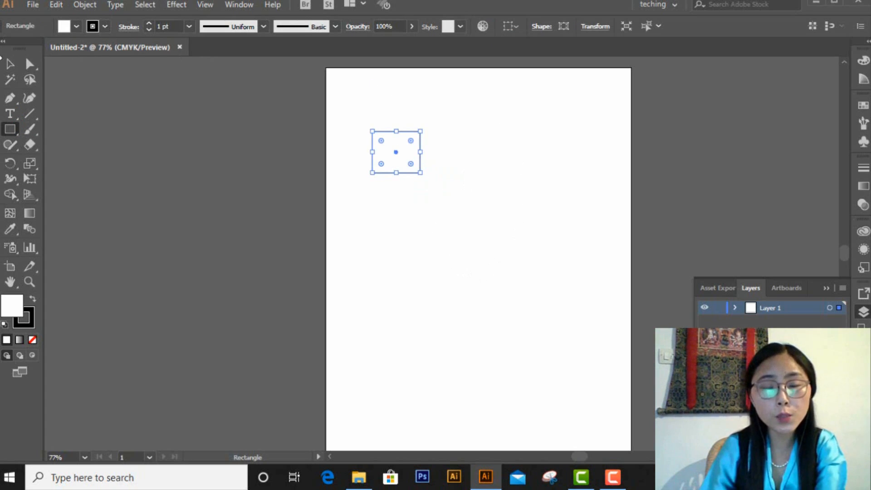
pyautogui.click(9, 65)
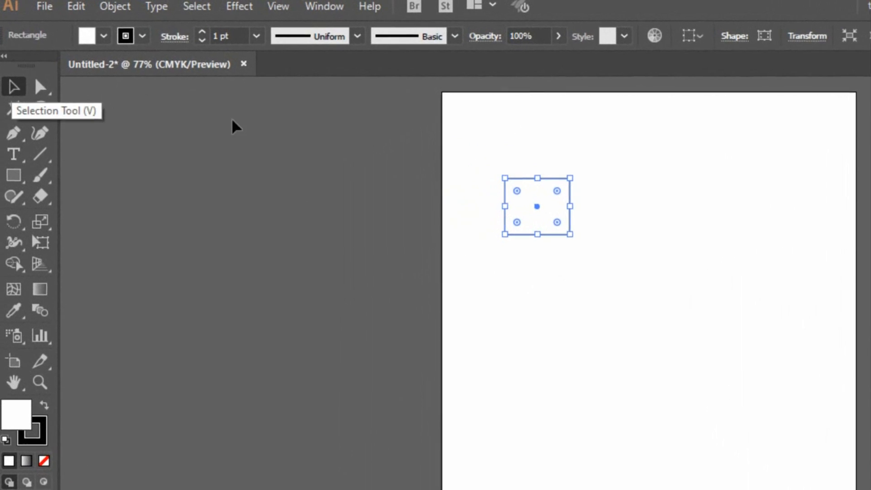
pyautogui.click(687, 229)
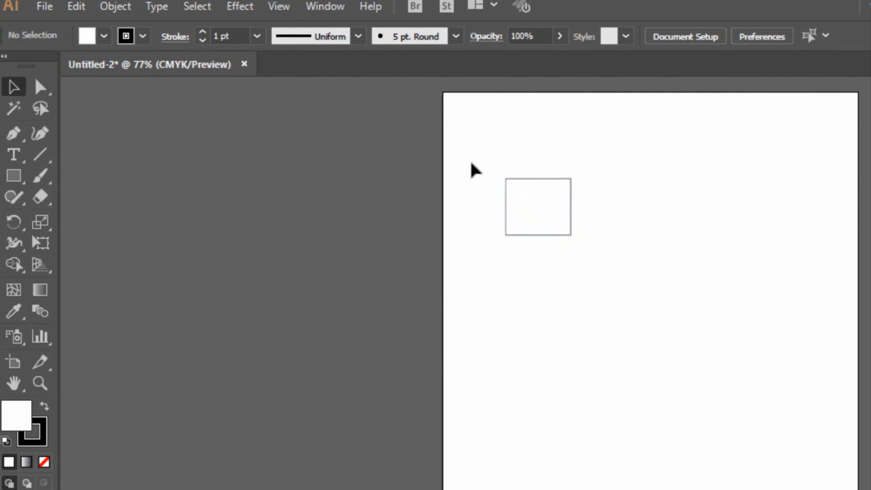
pyautogui.moveTo(471, 161); pyautogui.dragTo(559, 207)
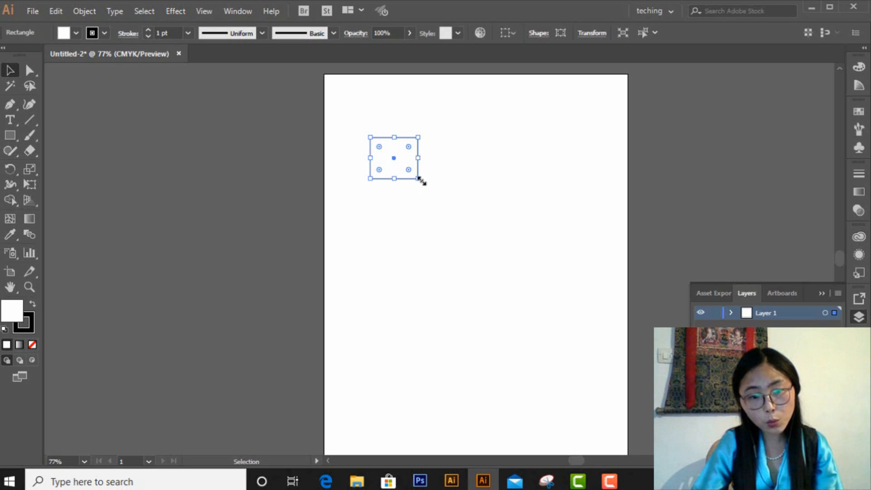
# Try enlarging the rectangle freely from its lower-right corner and undo the resize
pyautogui.moveTo(419, 179); pyautogui.dragTo(546, 270)
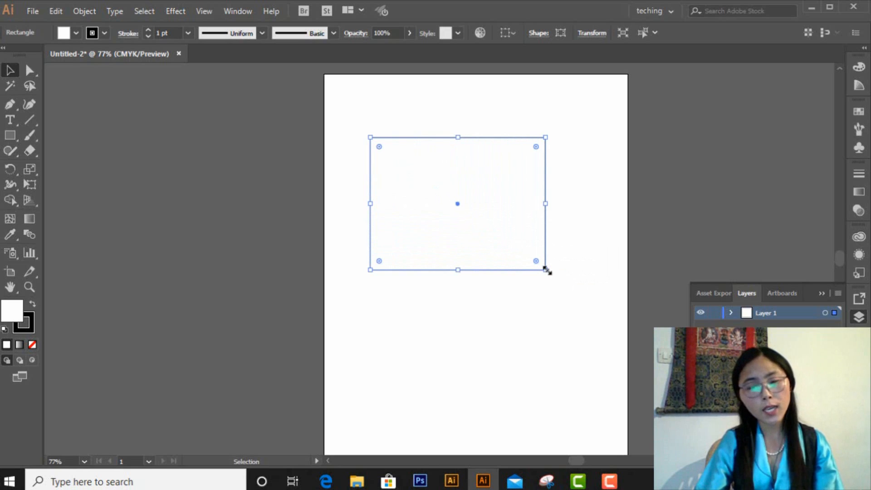
pyautogui.press('ctrl')
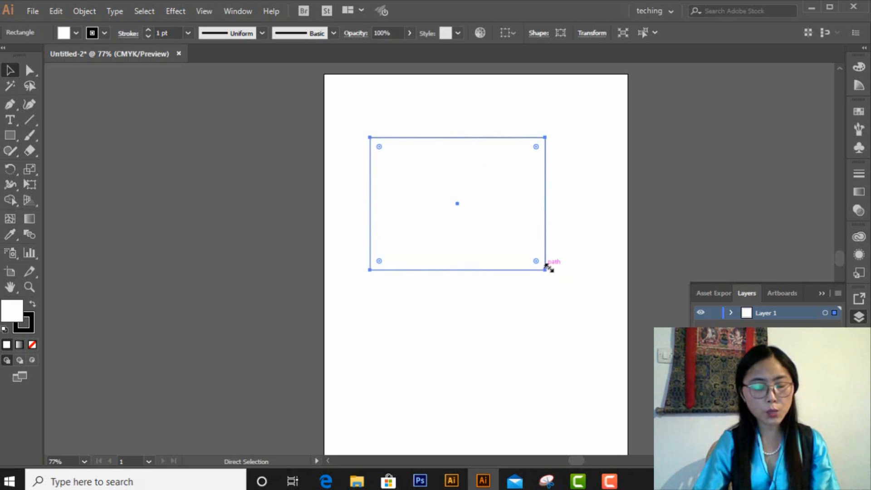
pyautogui.hotkey('ctrl', 'z')
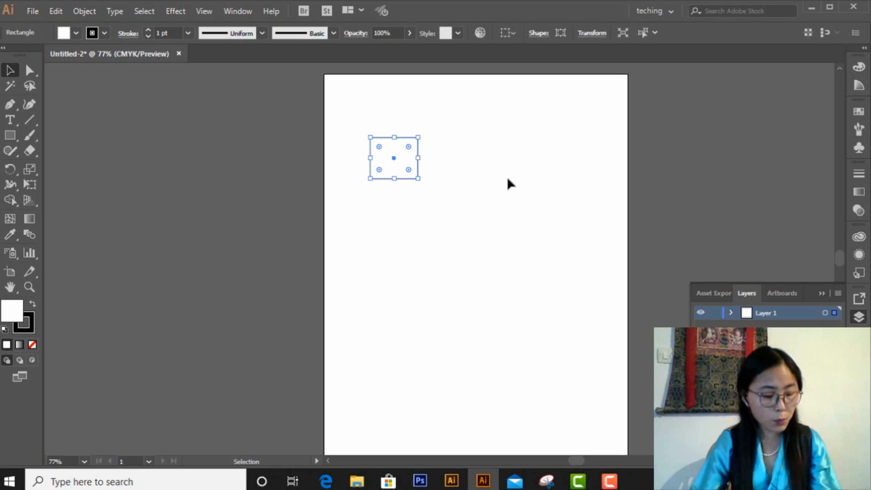
# Try scaling the rectangle proportionally from its lower-right corner and undo the scaling
pyautogui.press('shift')
pyautogui.moveTo(417, 178); pyautogui.dragTo(518, 278)
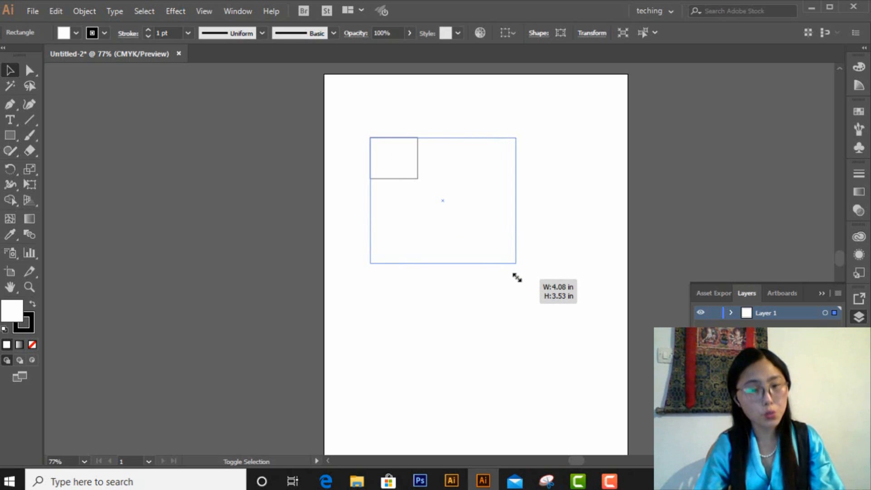
pyautogui.moveTo(517, 277); pyautogui.dragTo(531, 287)
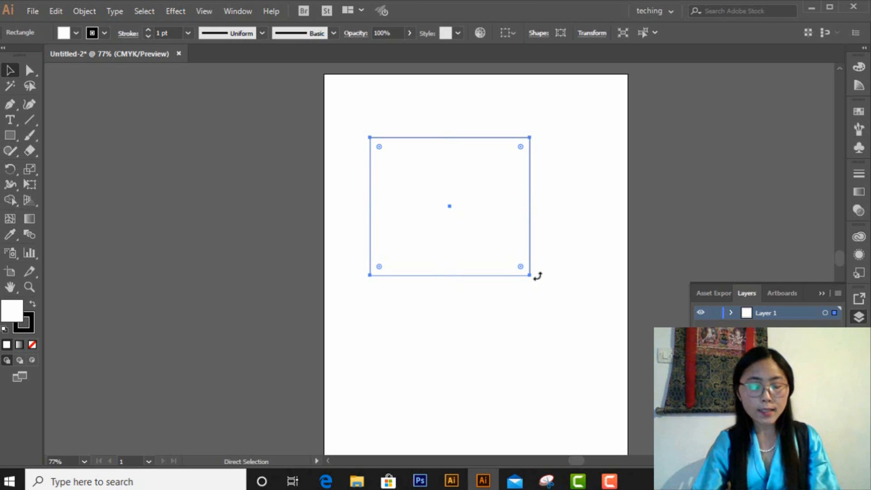
pyautogui.hotkey('ctrl', 'z')
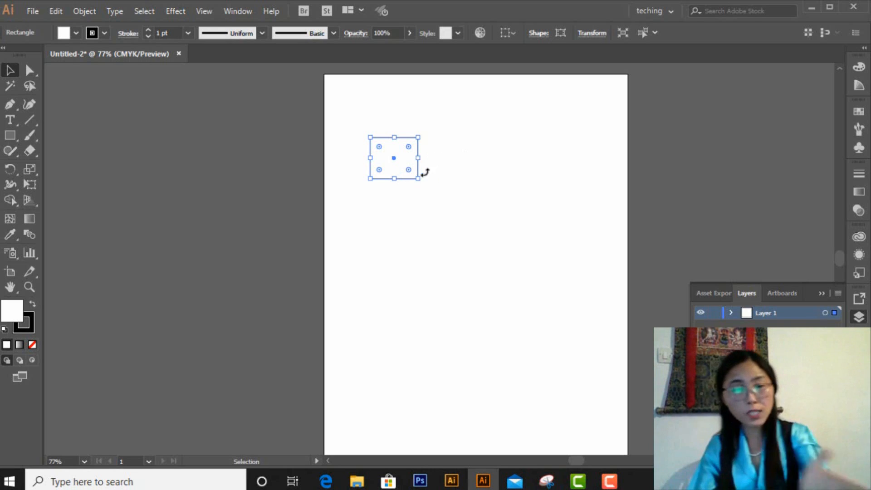
# Move the rectangle toward the middle of the artboard and back near its upper-left corner
pyautogui.moveTo(404, 169); pyautogui.dragTo(494, 290)
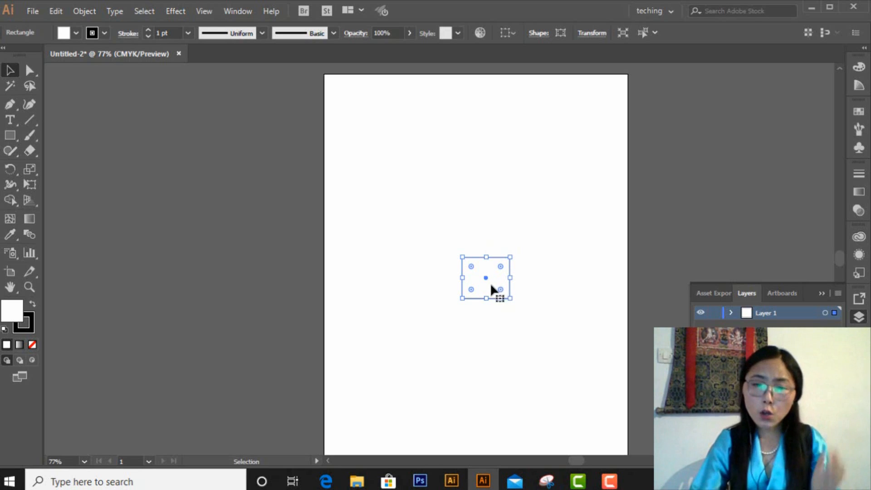
pyautogui.moveTo(491, 290); pyautogui.dragTo(391, 157)
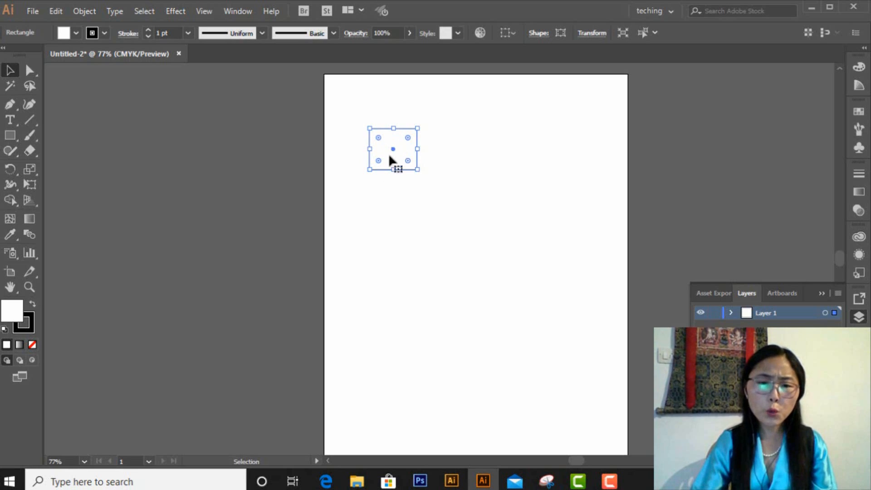
# Duplicate the rectangle below and to the right of the original, and set the keyboard input to English (India)
pyautogui.press('alt')
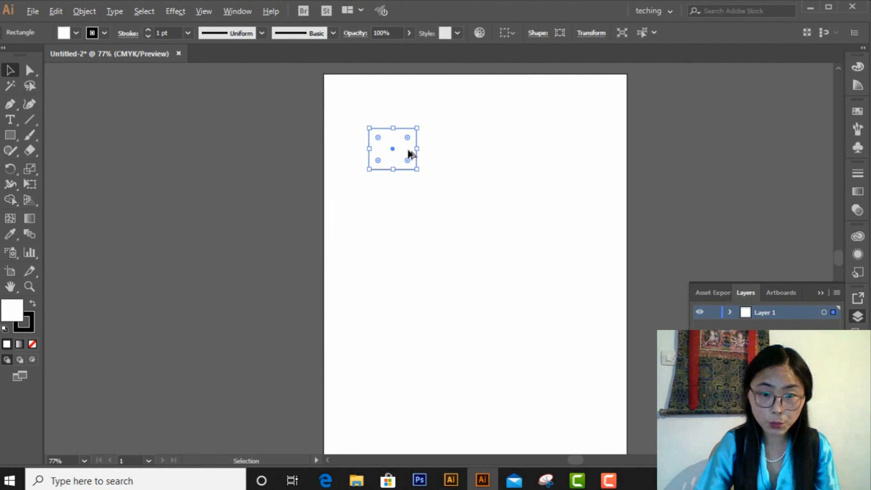
pyautogui.moveTo(410, 154); pyautogui.dragTo(441, 154)
pyautogui.moveTo(468, 156)
pyautogui.mouseDown()
pyautogui.moveTo(457, 193)
pyautogui.moveTo(381, 205)
pyautogui.moveTo(430, 149)
pyautogui.moveTo(477, 159)
pyautogui.mouseUp()
pyautogui.press('shift')
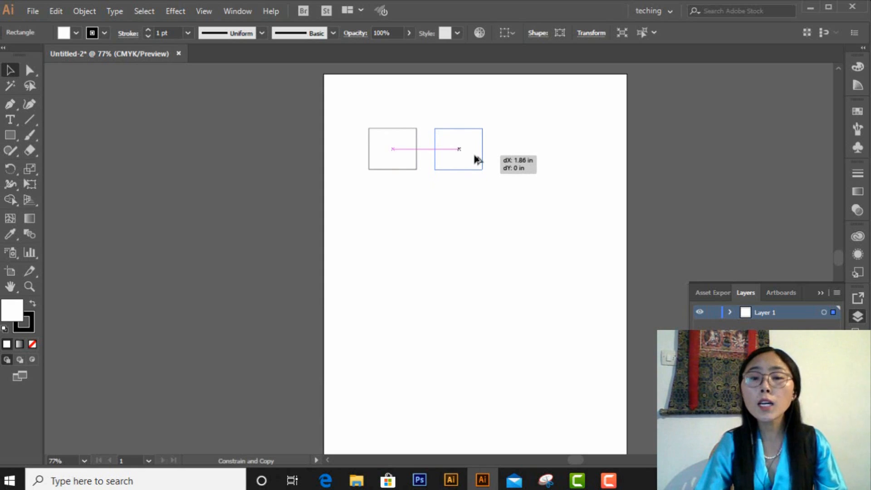
pyautogui.moveTo(477, 160); pyautogui.dragTo(503, 225)
pyautogui.press('shift')
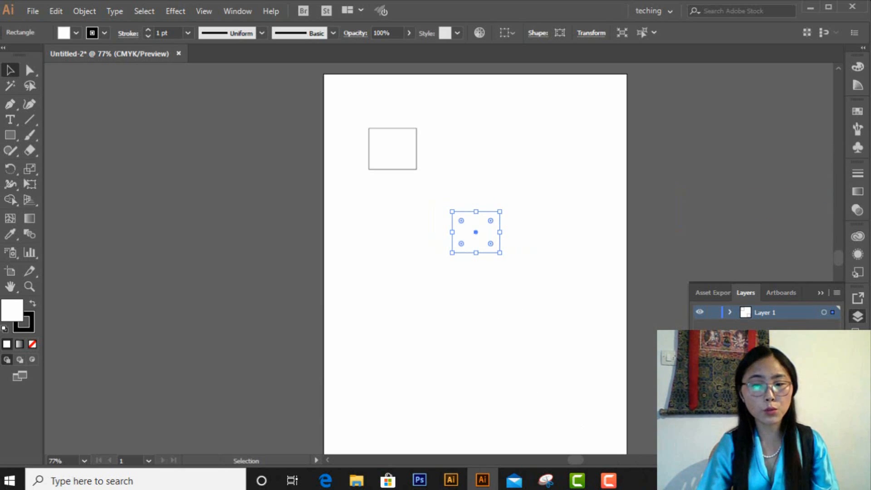
pyautogui.hotkey('alt', 'shift')
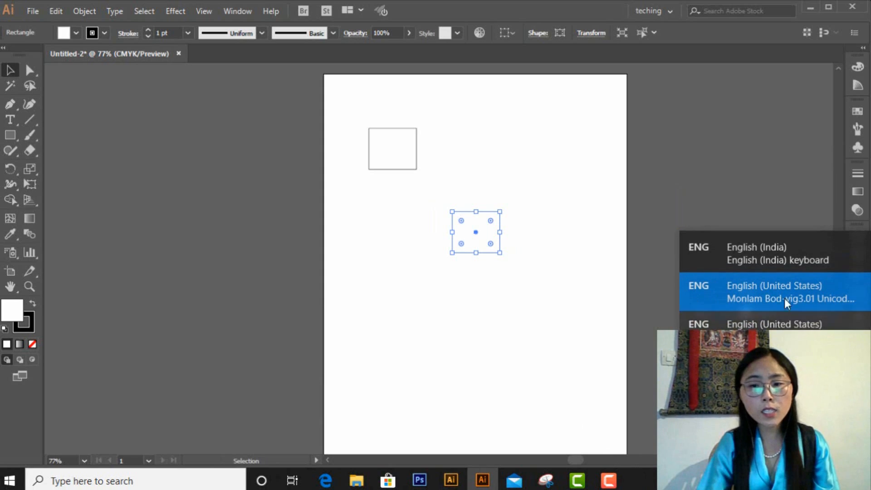
pyautogui.click(777, 246)
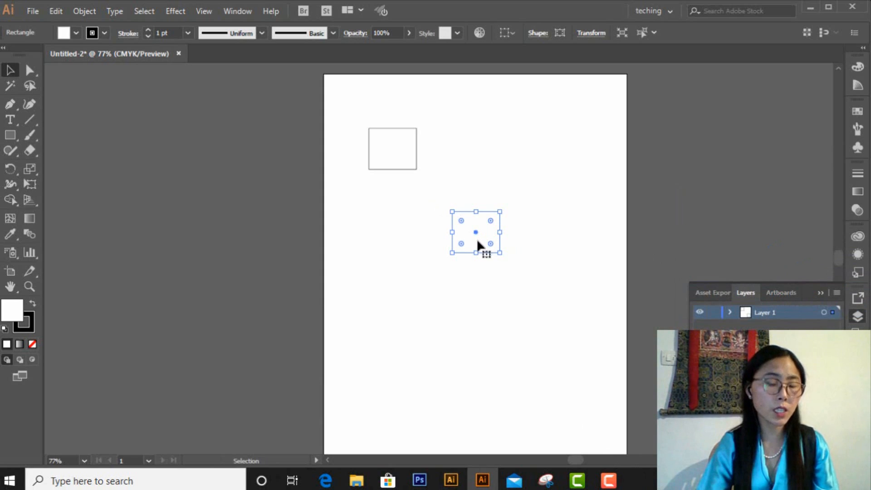
# Place the rectangle's copy directly below the original and delete that copy
pyautogui.moveTo(482, 242); pyautogui.dragTo(397, 252)
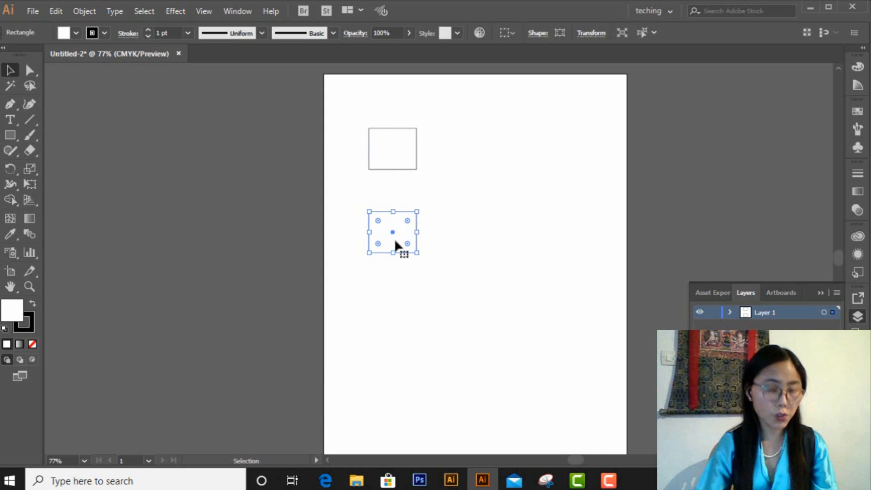
pyautogui.press('Delete')
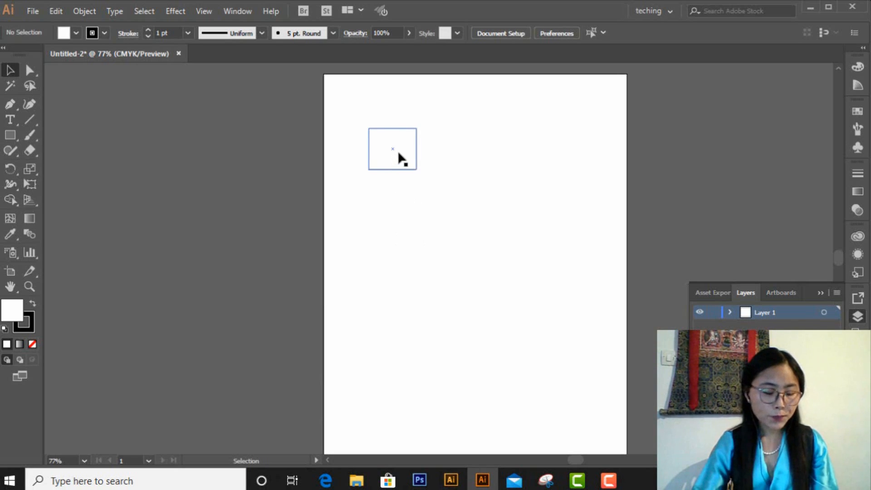
# Move the rectangle about 1.23 in right and 1.64 in down, and repeat the same move twice with Transform Again
pyautogui.moveTo(399, 153); pyautogui.dragTo(441, 212)
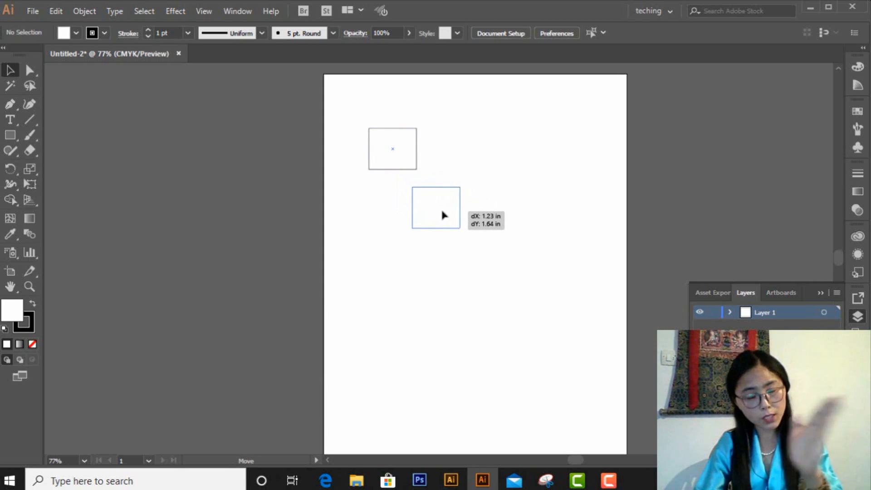
pyautogui.moveTo(441, 212); pyautogui.dragTo(443, 212)
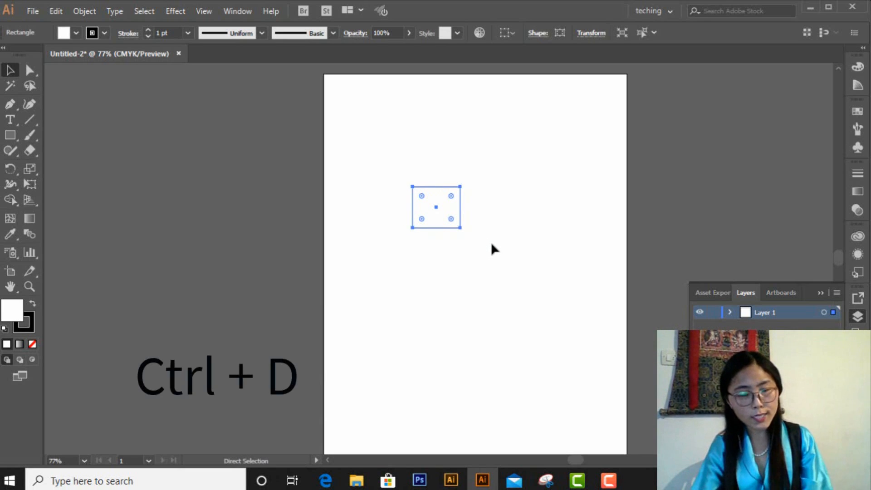
pyautogui.hotkey('ctrl', 'd')
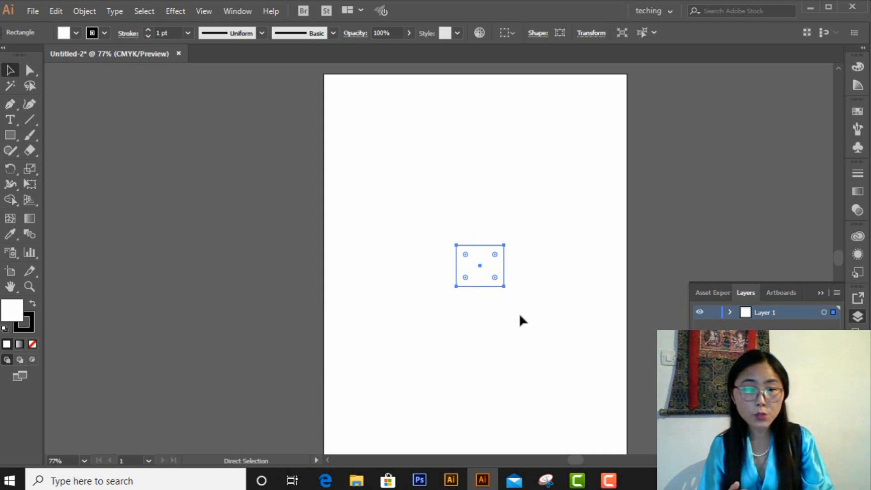
pyautogui.hotkey('ctrl', 'shift', 'z')
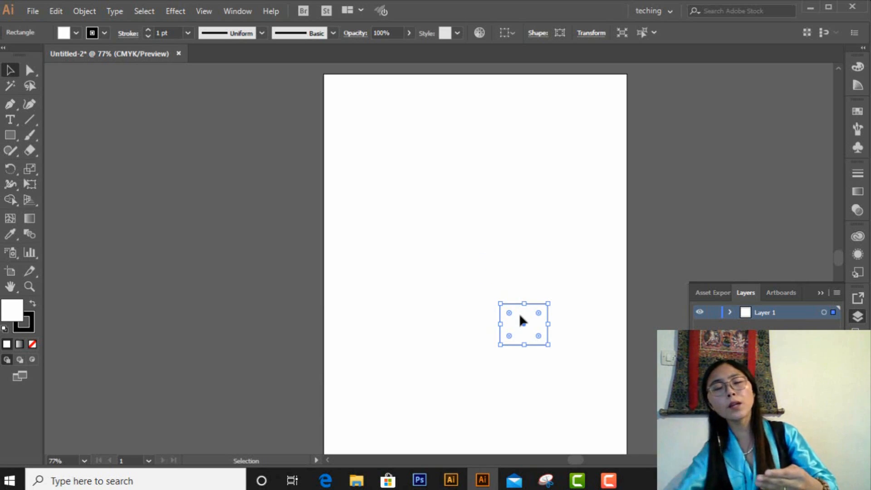
# Move the rectangle near the artboard's upper-left corner and duplicate it rightward into an evenly spaced row of five
pyautogui.moveTo(520, 317); pyautogui.dragTo(375, 117)
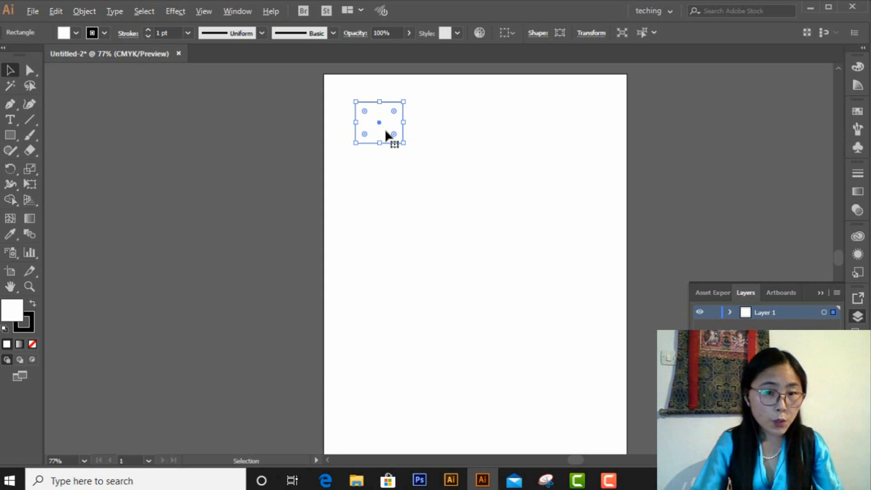
pyautogui.moveTo(385, 131); pyautogui.dragTo(436, 131)
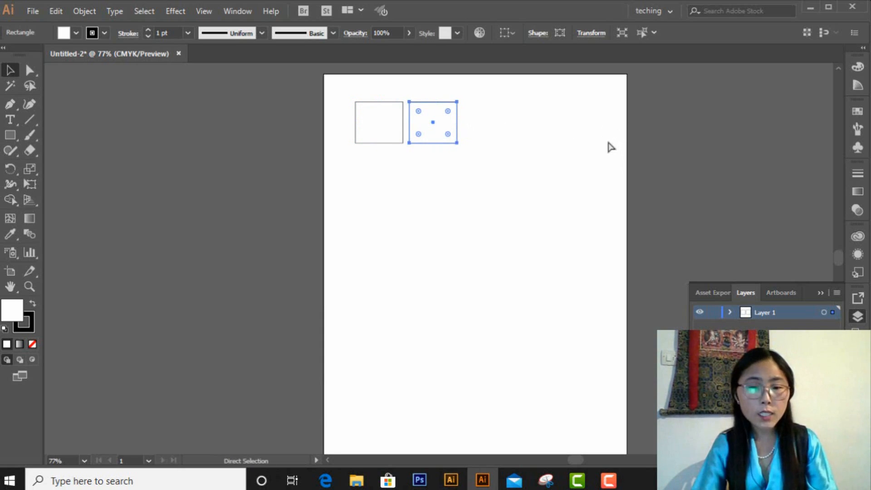
pyautogui.hotkey('ctrl', 'd')
pyautogui.hotkey('ctrl', 'd')
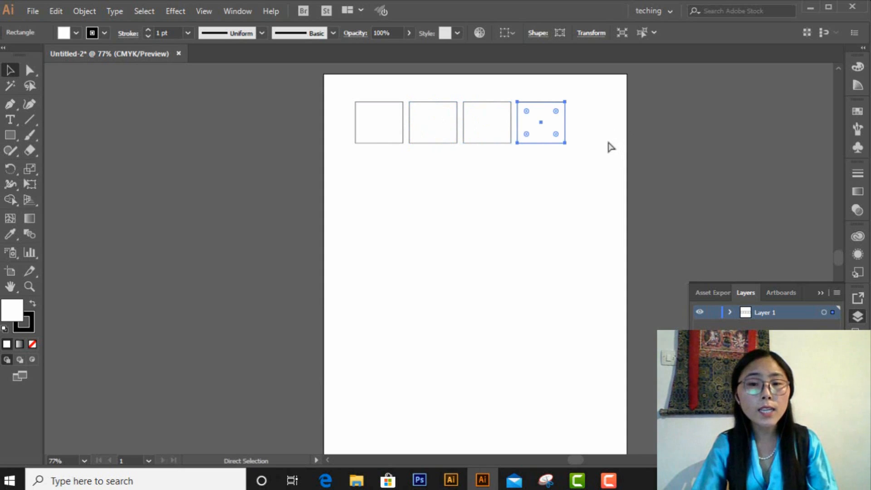
pyautogui.hotkey('ctrl', 'd')
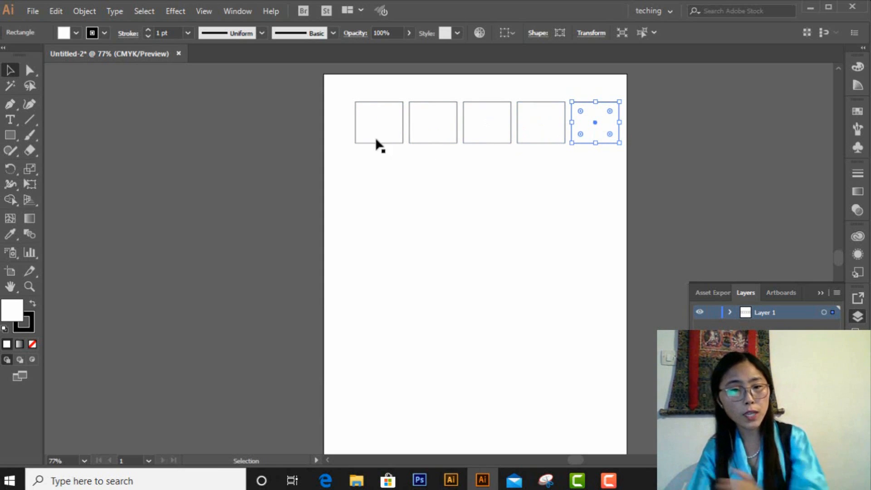
# Duplicate the row of five rectangles downward at even spacing to build a grid of six rows
pyautogui.moveTo(380, 116); pyautogui.dragTo(585, 174)
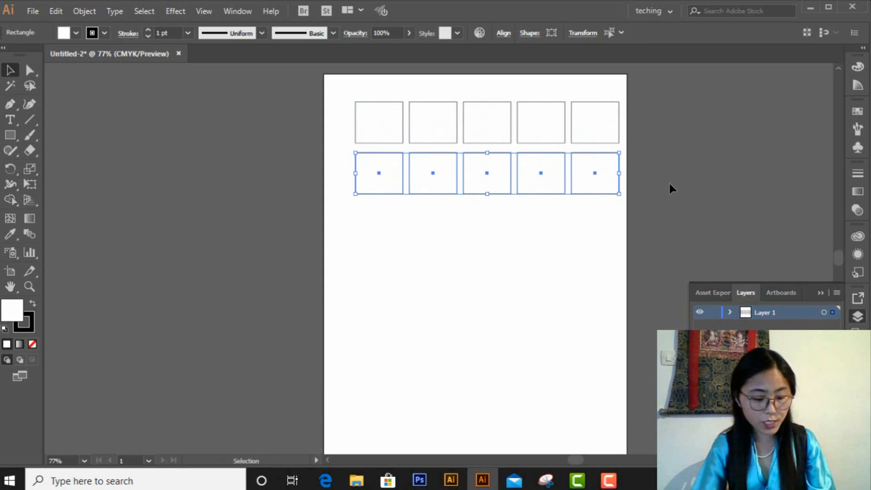
pyautogui.press('a')
pyautogui.press('v')
pyautogui.hotkey('ctrl', 'd')
pyautogui.hotkey('ctrl', 'd')
pyautogui.hotkey('ctrl', 'd')
pyautogui.hotkey('ctrl', 'd')
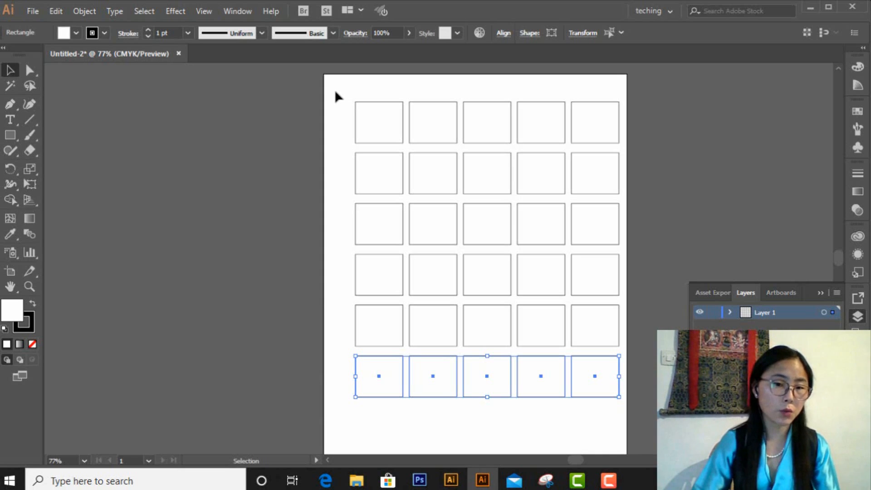
# Delete the whole grid of rectangles and draw a small new rectangle in the upper-left part of the artboard
pyautogui.moveTo(336, 93); pyautogui.dragTo(594, 389)
pyautogui.press('Delete')
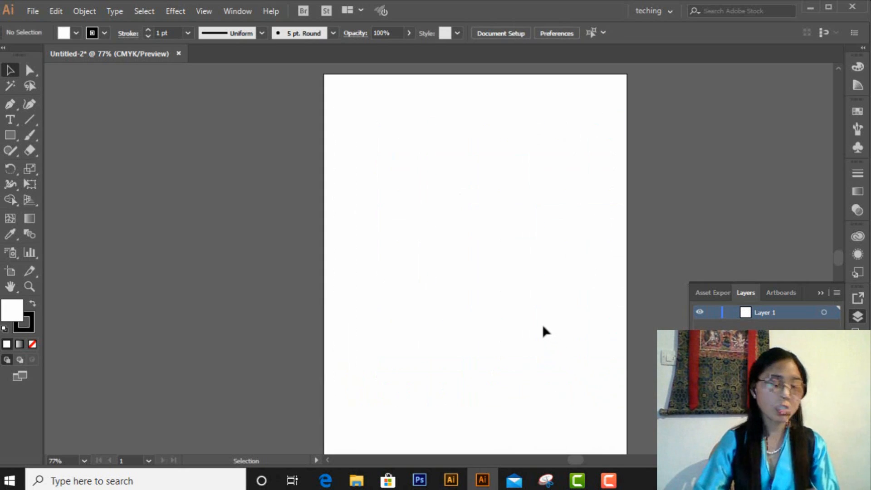
pyautogui.click(17, 135)
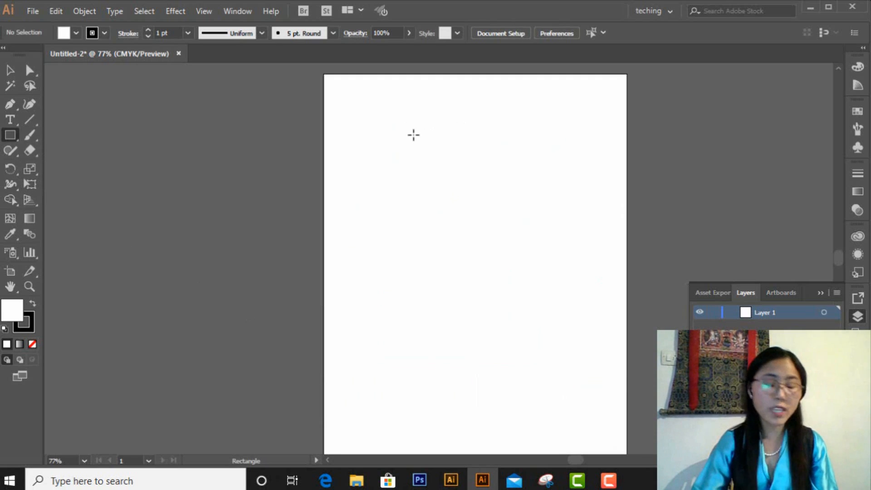
pyautogui.moveTo(378, 127); pyautogui.dragTo(425, 166)
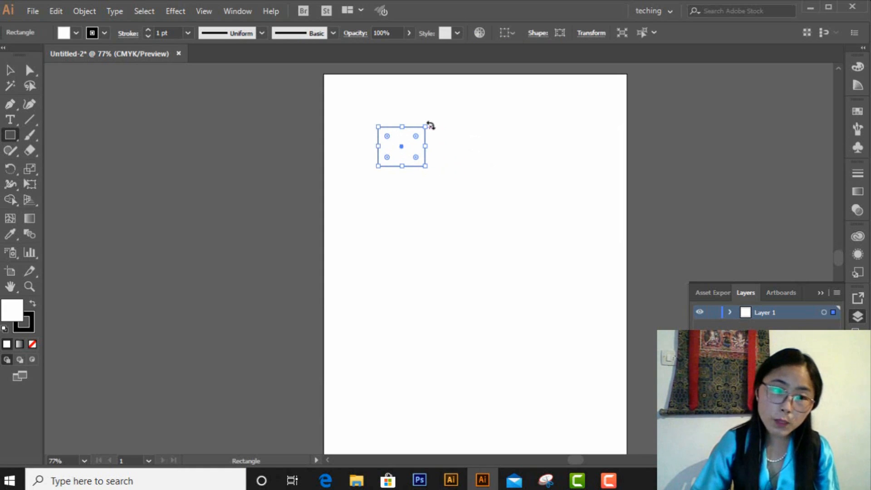
pyautogui.click(11, 71)
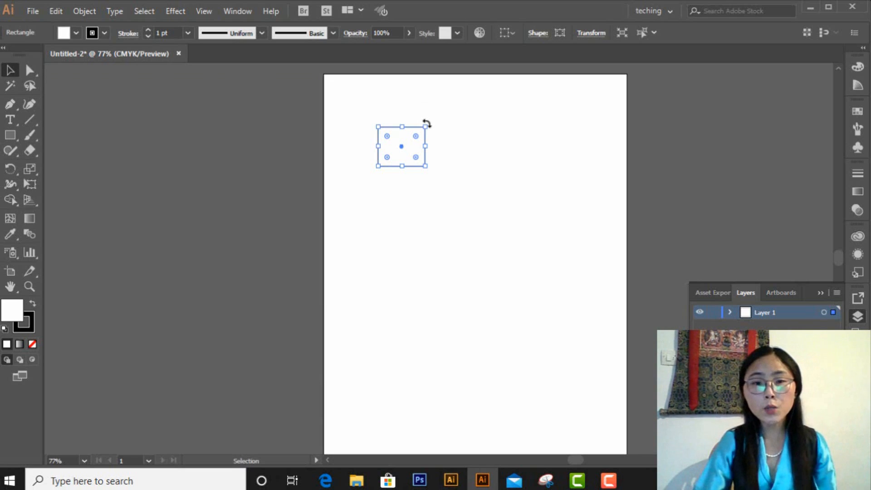
# Try rotating the rectangle freely, undo it, and rotate the rectangle by a quarter turn in constrained increments
pyautogui.moveTo(426, 123); pyautogui.dragTo(379, 140)
pyautogui.hotkey('ctrl', 'z')
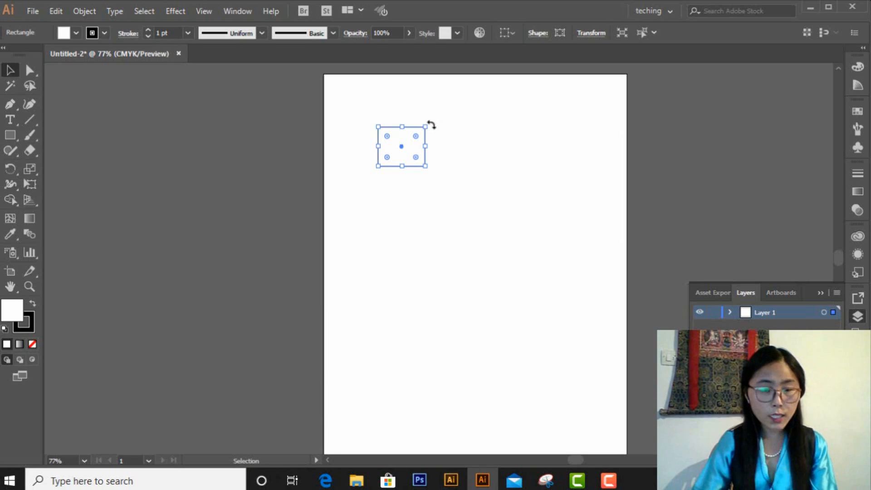
pyautogui.moveTo(432, 124); pyautogui.dragTo(438, 148)
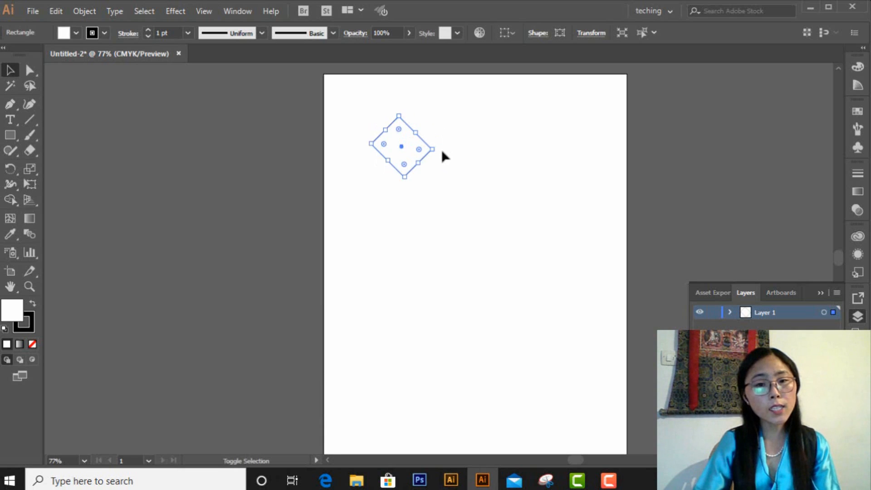
pyautogui.moveTo(438, 148); pyautogui.dragTo(423, 162)
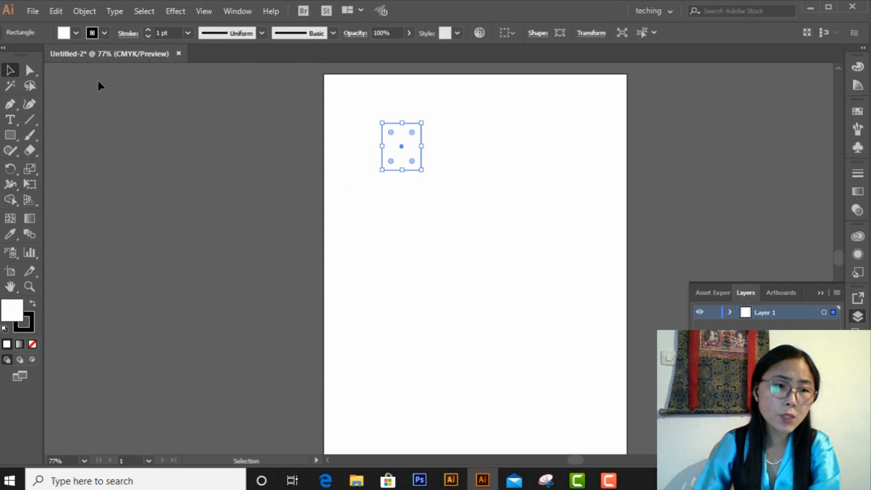
# Hide the bounding box, reselect the rectangle and try to transform it from its upper-right corner
pyautogui.moveTo(359, 102); pyautogui.dragTo(449, 159)
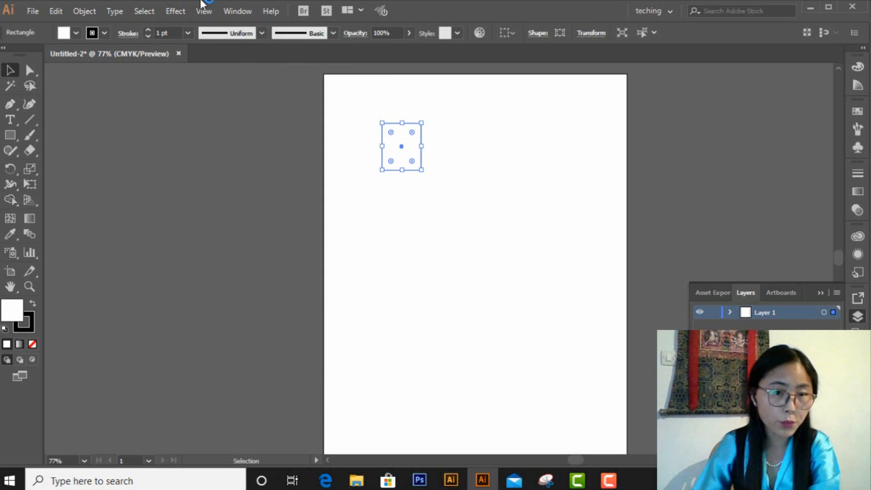
pyautogui.click(211, 12)
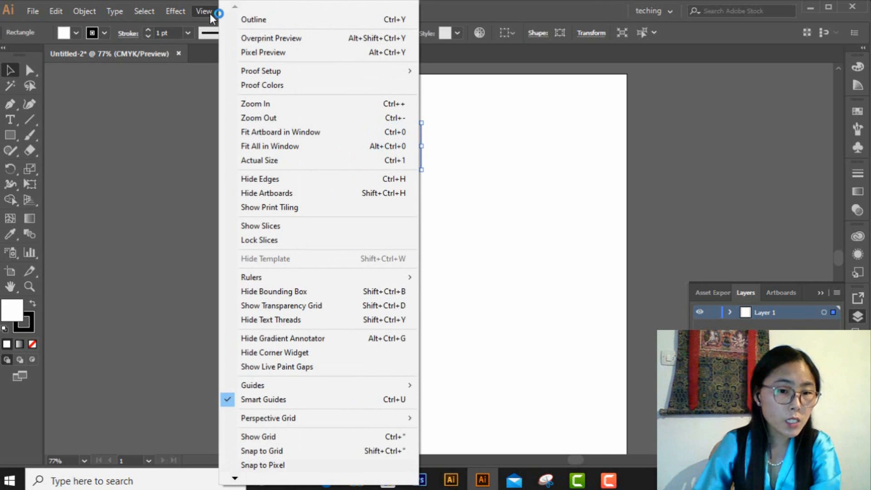
pyautogui.click(316, 293)
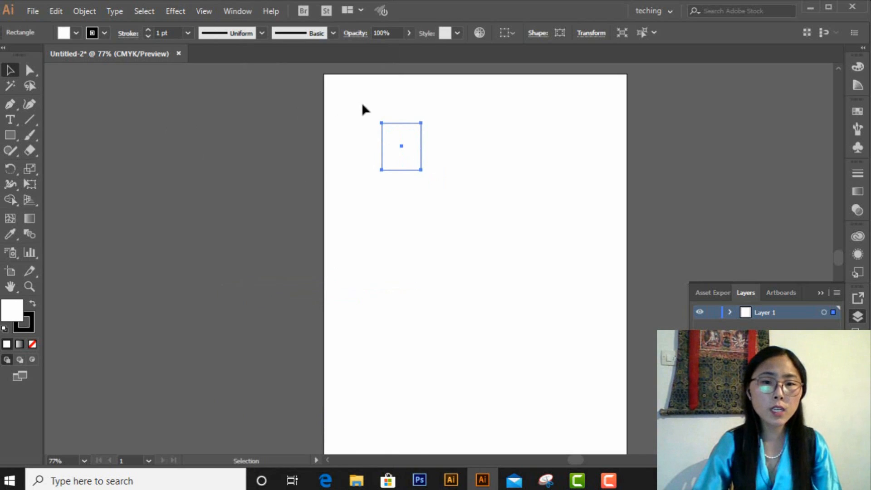
pyautogui.moveTo(362, 105); pyautogui.dragTo(451, 145)
pyautogui.click(473, 157)
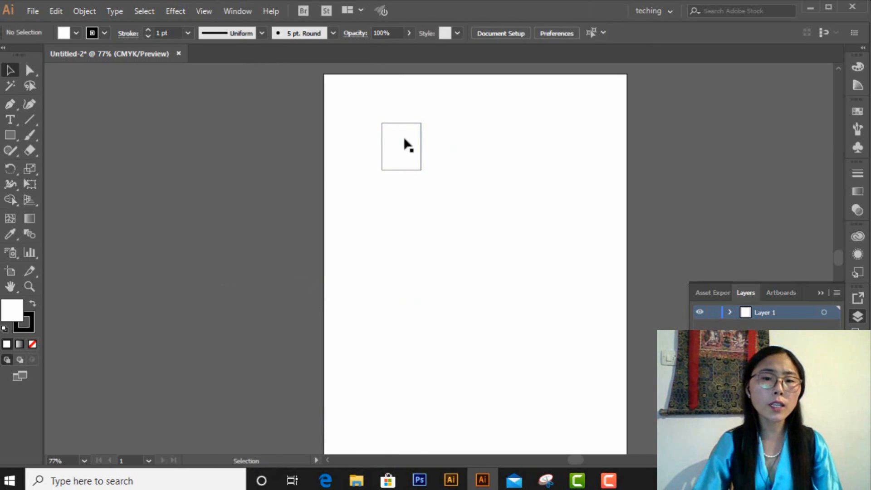
pyautogui.moveTo(356, 110); pyautogui.dragTo(405, 148)
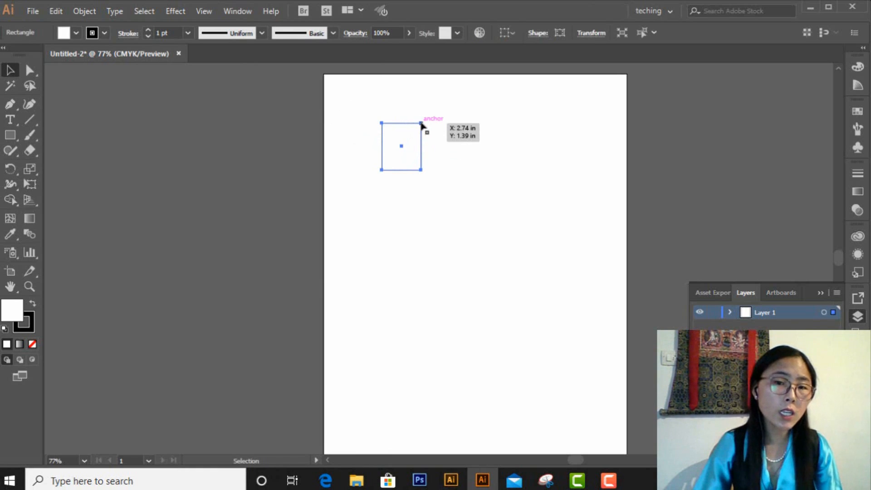
pyautogui.moveTo(430, 123); pyautogui.dragTo(421, 122)
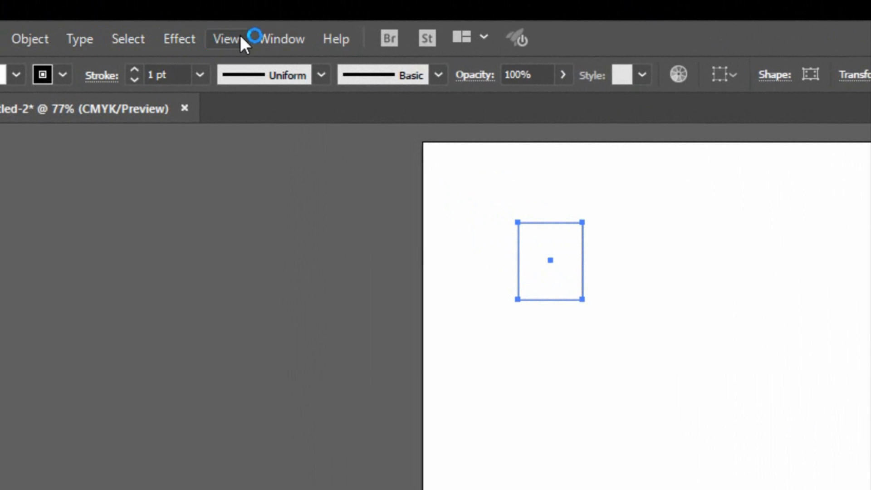
# Show the bounding box again and delete the rectangle
pyautogui.click(240, 37)
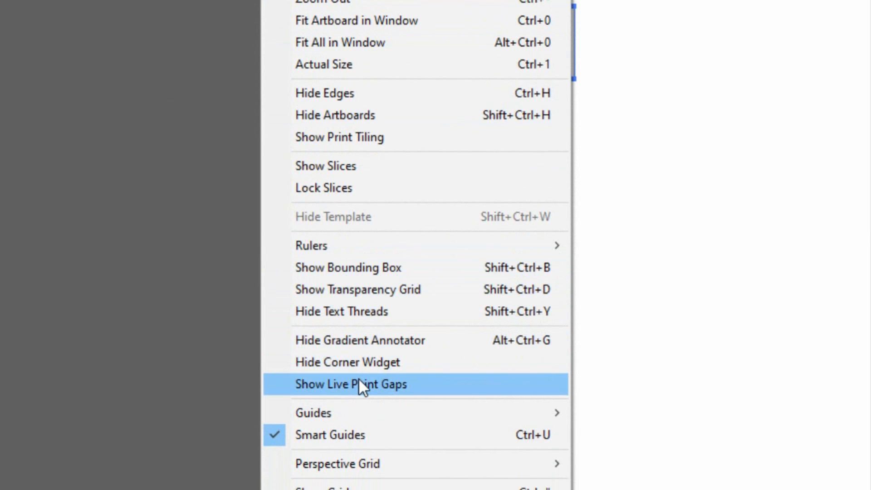
pyautogui.click(371, 270)
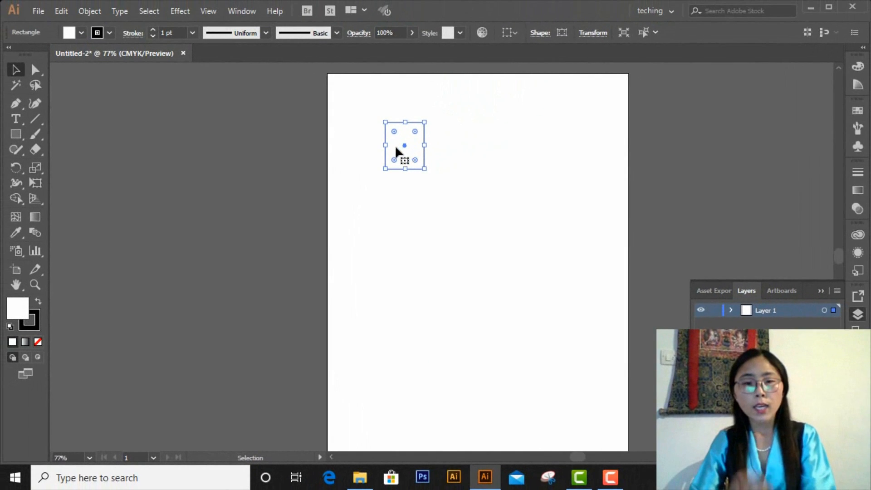
pyautogui.press('Delete')
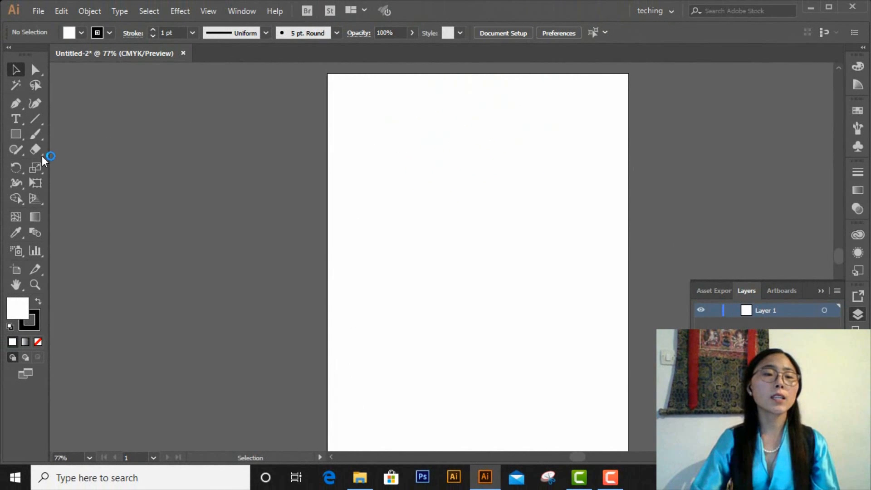
# Draw a small five-pointed star in the artboard's upper-left corner with the Star tool
pyautogui.click(21, 138)
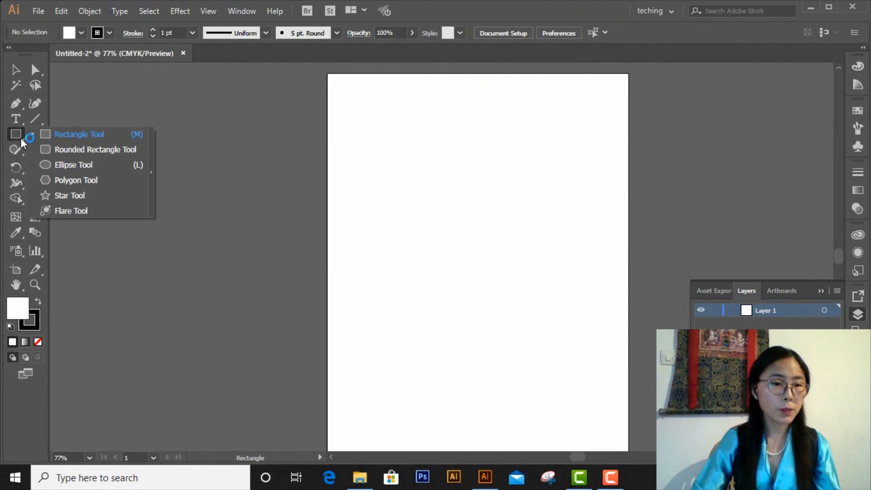
pyautogui.click(67, 197)
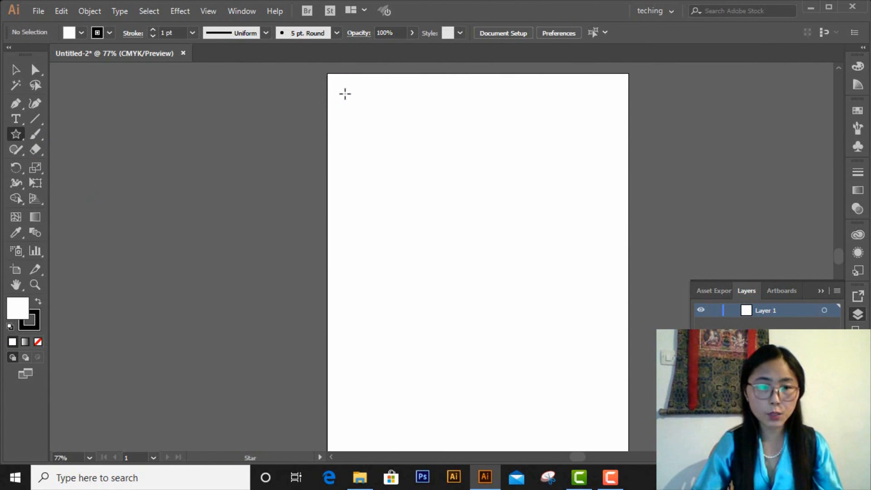
pyautogui.moveTo(343, 94); pyautogui.dragTo(352, 106)
pyautogui.click(15, 70)
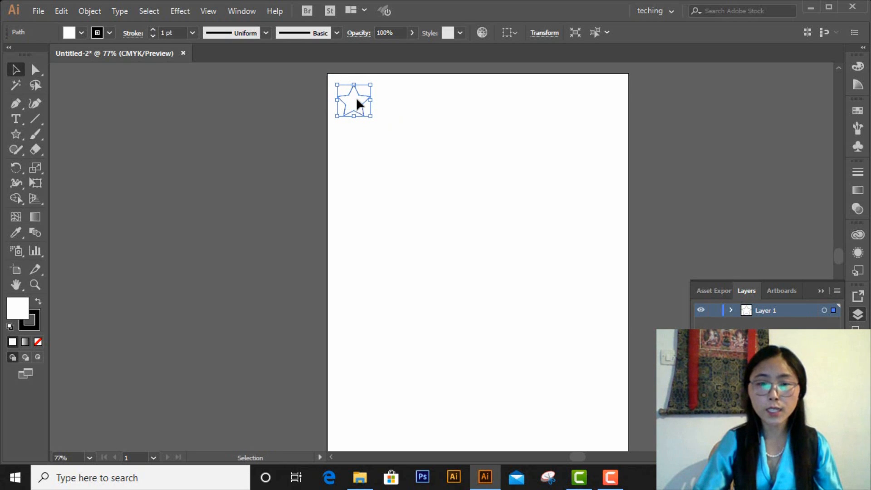
# Duplicate the star straight down at even spacing to form a column of ten stars along the artboard's left edge
pyautogui.moveTo(358, 105); pyautogui.dragTo(357, 139)
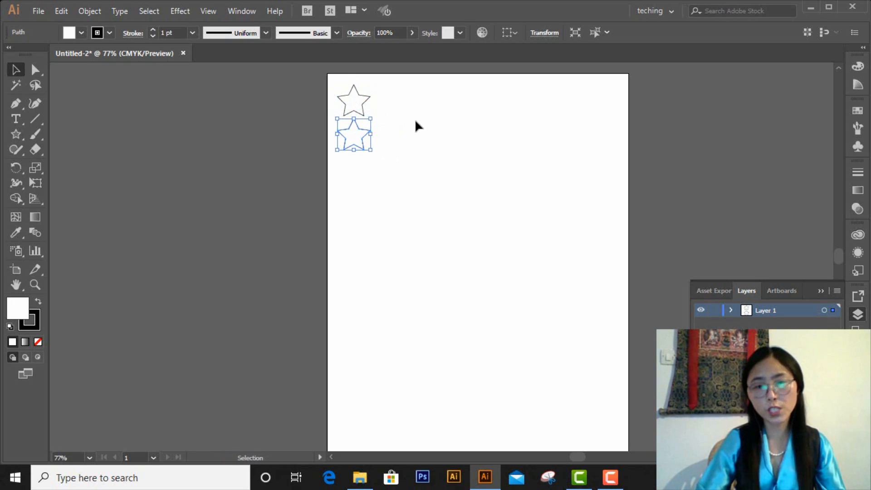
pyautogui.hotkey('ctrl', 'd')
pyautogui.hotkey('ctrl', 'd')
pyautogui.hotkey('ctrl', 'd')
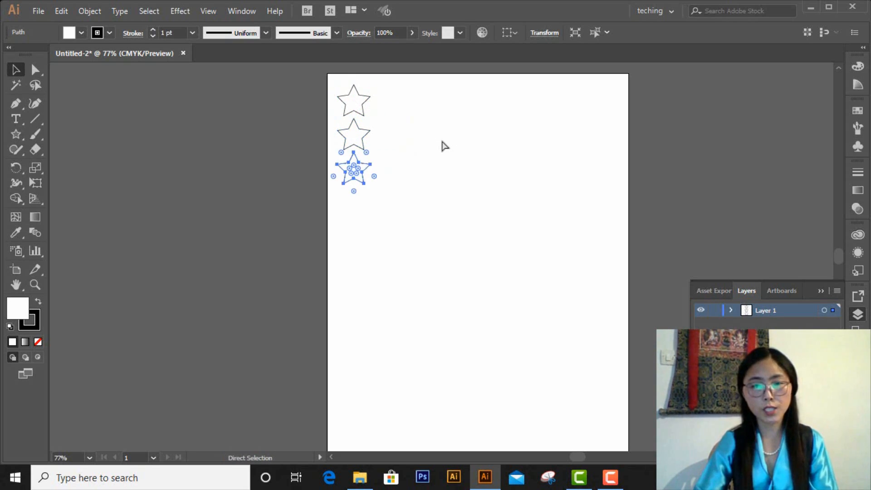
pyautogui.hotkey('ctrl', 'd')
pyautogui.hotkey('ctrl', 'd')
pyautogui.hotkey('ctrl', 'd')
pyautogui.hotkey('ctrl', 'd')
pyautogui.hotkey('ctrl', 'd')
pyautogui.hotkey('ctrl', 'd')
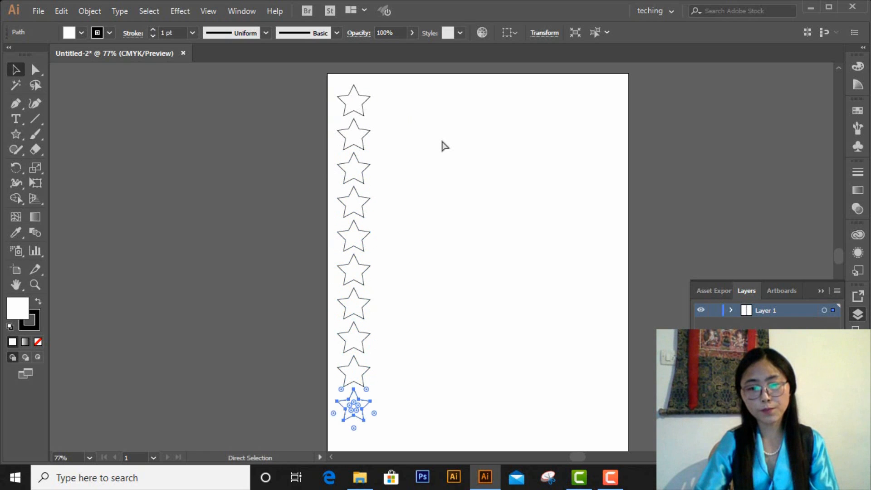
pyautogui.scroll(-2, 427, 200)
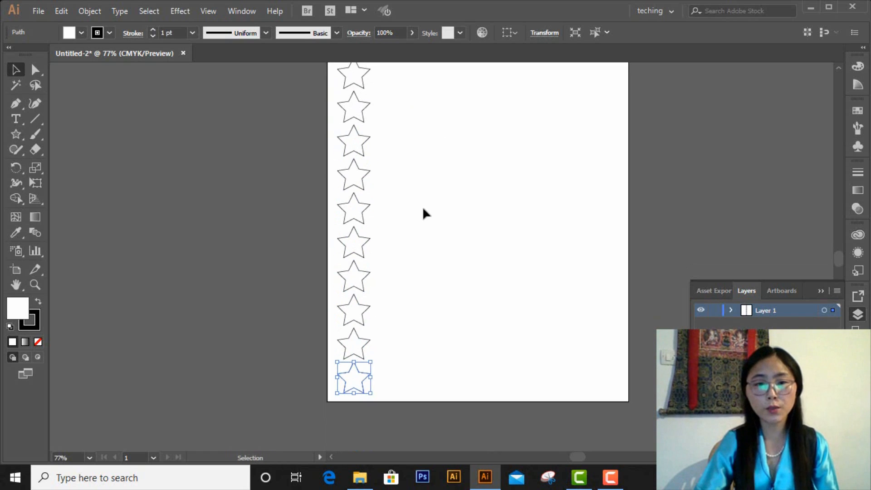
# Zoom out to 66.67% and in to 100% around the stars with the Zoom tool, and fit the artboard in the window
pyautogui.scroll(1, 423, 209)
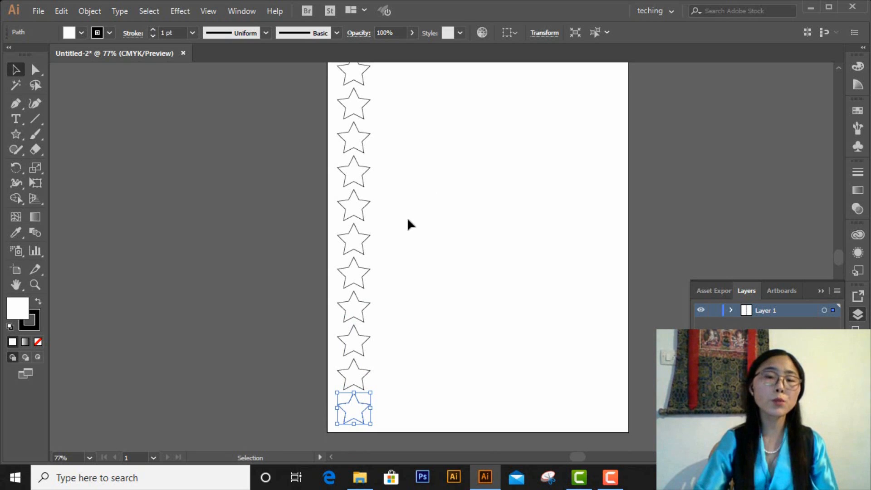
pyautogui.scroll(1, 407, 217)
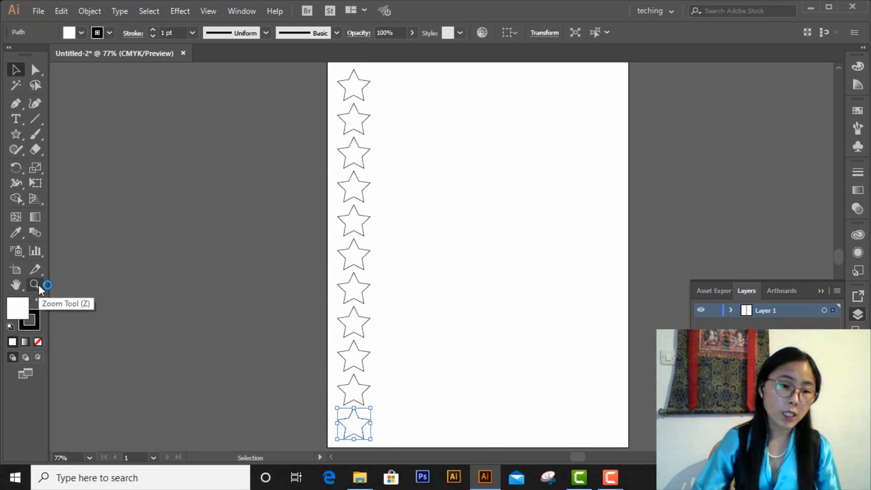
pyautogui.press('z')
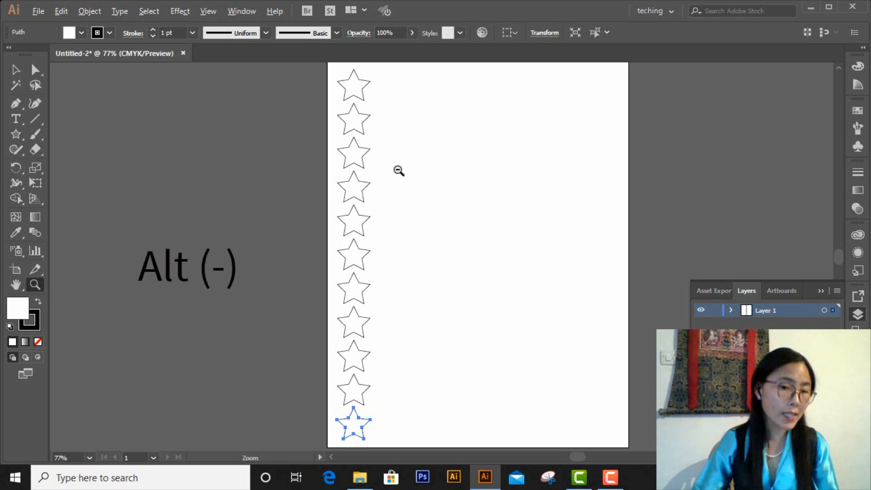
pyautogui.keyDown('alt'); pyautogui.click(398, 171); pyautogui.keyUp('alt')
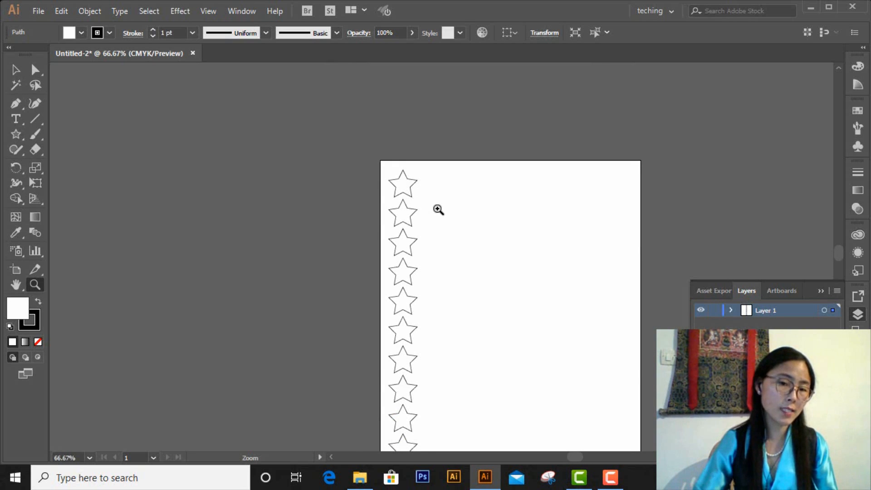
pyautogui.click(438, 209)
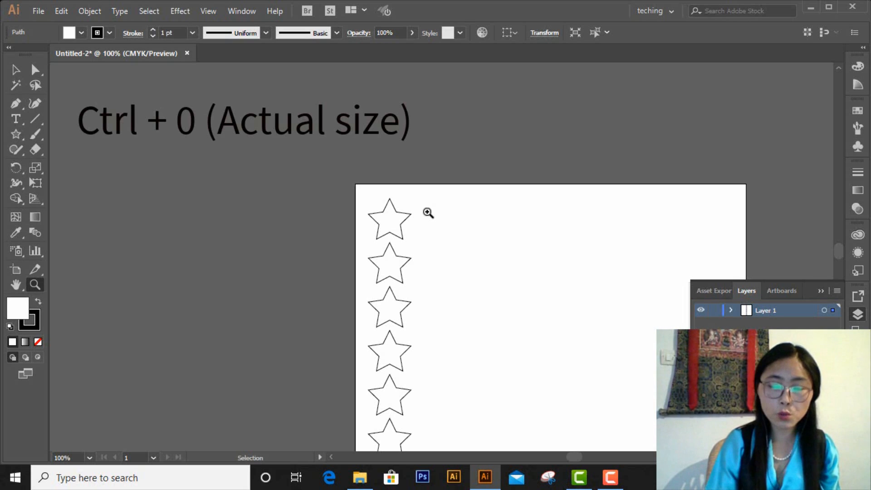
pyautogui.hotkey('ctrl', '0')
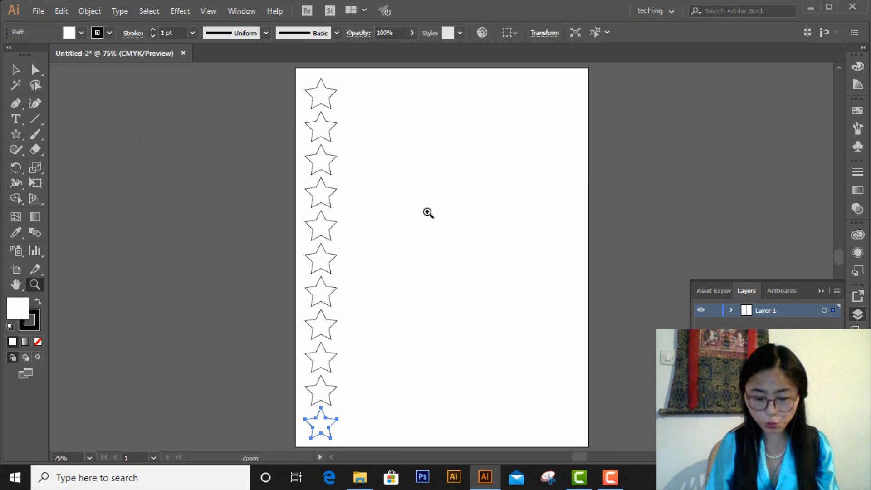
pyautogui.press('v')
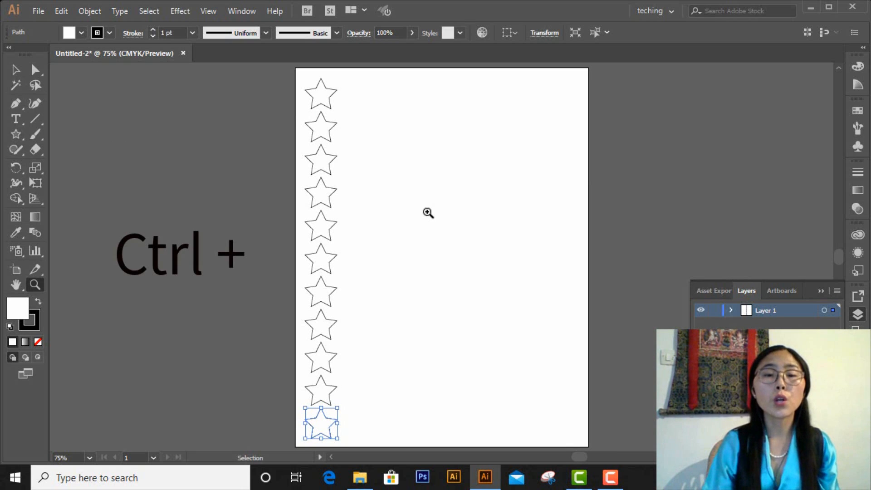
# Zoom in on the lowest star to 150%, zoom out to 50%, and fit the whole artboard in the window
pyautogui.hotkey('ctrl', '+')
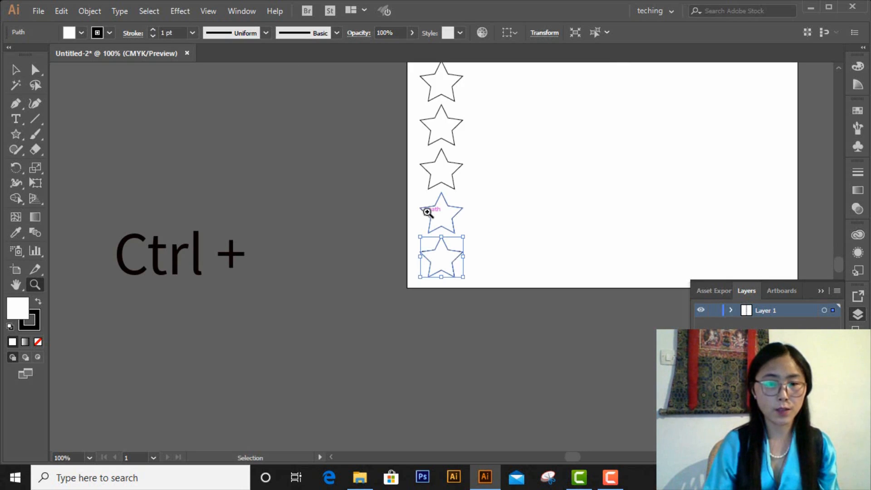
pyautogui.hotkey('ctrl', '+')
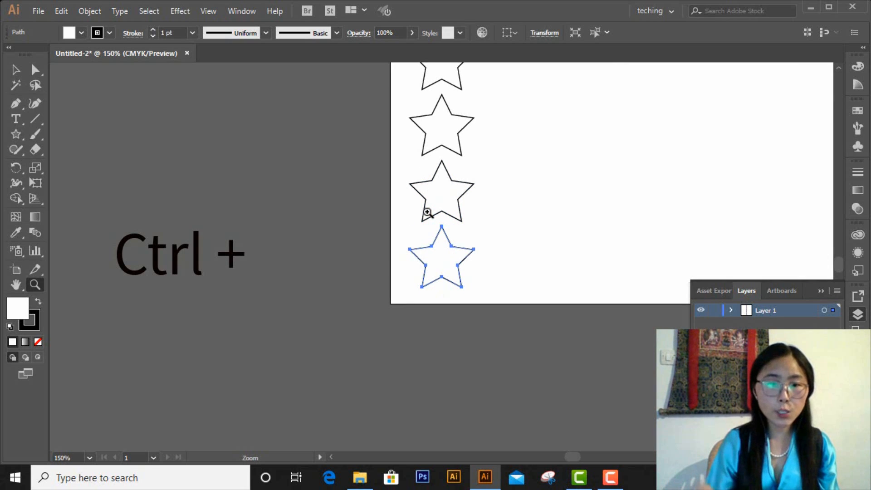
pyautogui.press('ctrl')
pyautogui.hotkey('ctrl', '-')
pyautogui.hotkey('ctrl', '-')
pyautogui.hotkey('ctrl', '-')
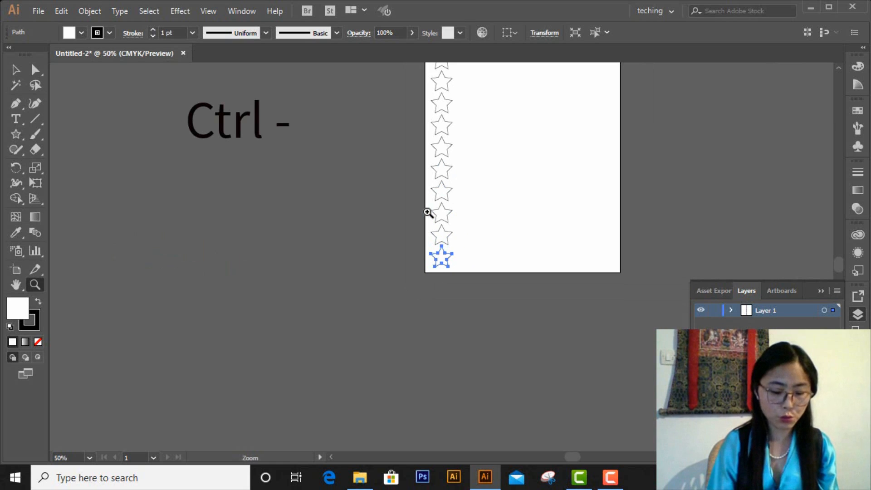
pyautogui.hotkey('ctrl', '0')
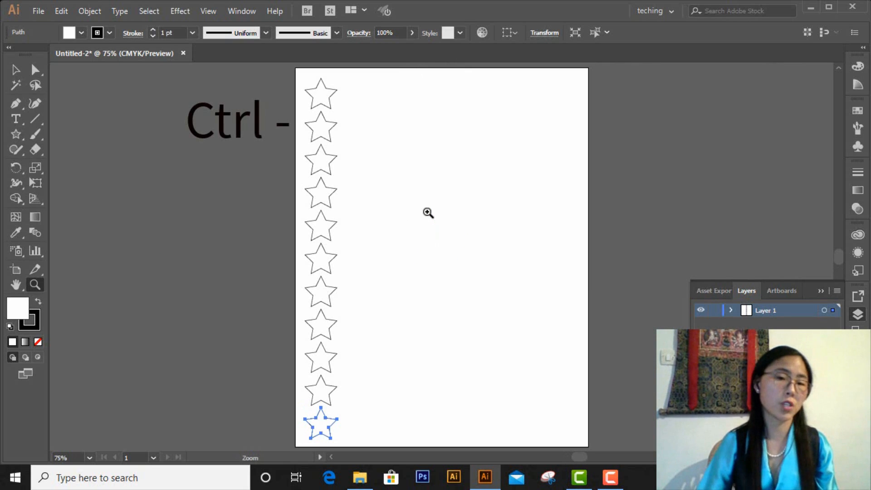
# Select the whole column of stars, place a copy just beside it, slightly higher, as a staggered second column, and deselect
pyautogui.click(16, 70)
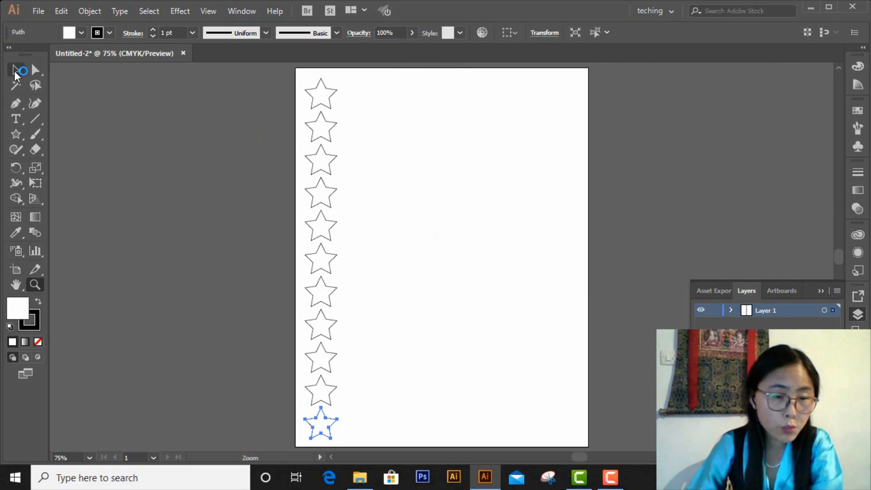
pyautogui.moveTo(305, 75); pyautogui.dragTo(416, 431)
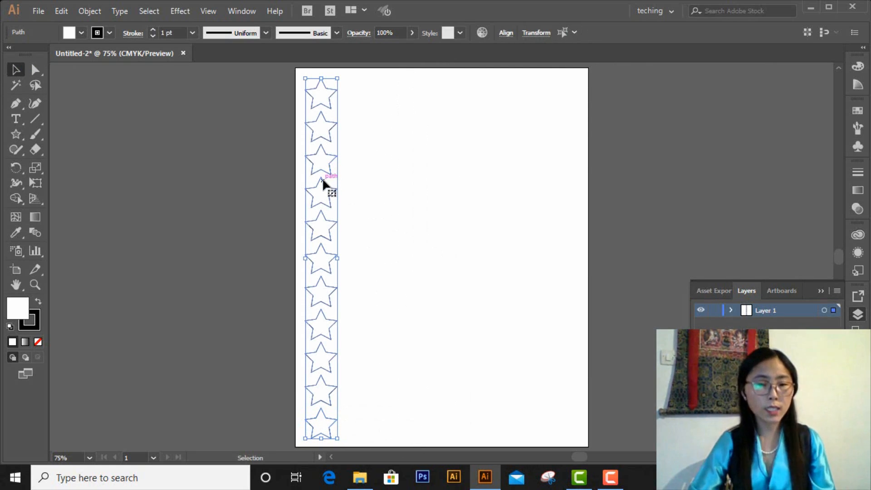
pyautogui.moveTo(323, 181); pyautogui.dragTo(351, 177)
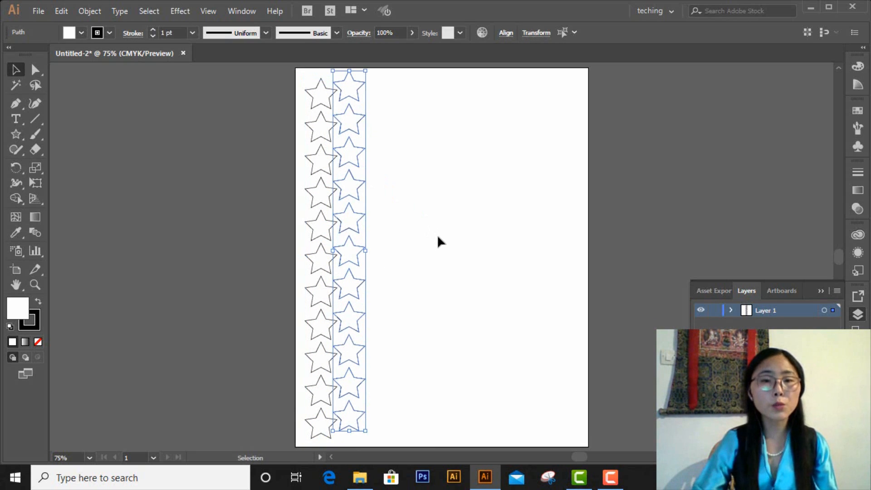
pyautogui.click(437, 257)
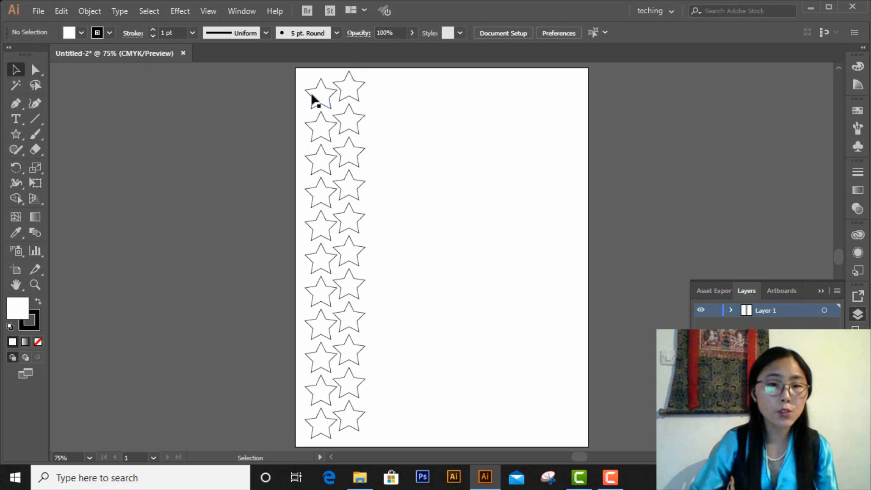
# Select all the stars in both columns and deselect them
pyautogui.moveTo(304, 71); pyautogui.dragTo(380, 234)
pyautogui.moveTo(400, 398); pyautogui.dragTo(307, 67)
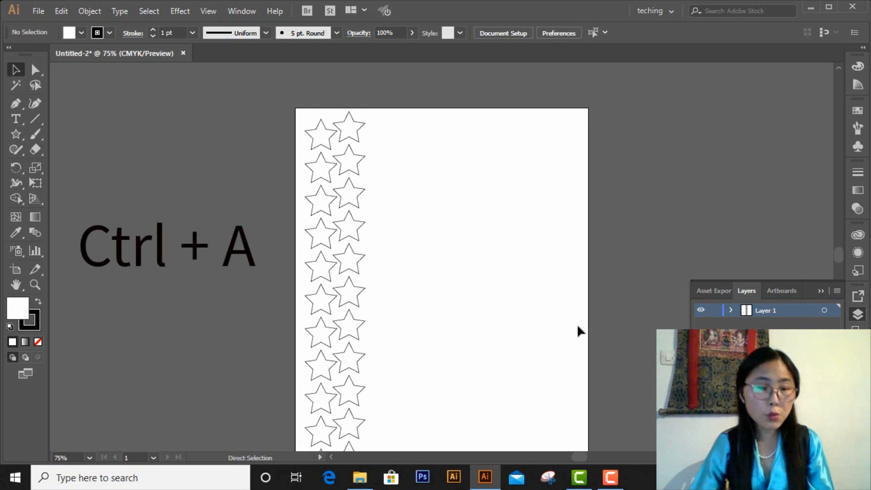
pyautogui.hotkey('ctrl', 'a')
pyautogui.scroll(-3, 488, 315)
pyautogui.scroll(2, 485, 315)
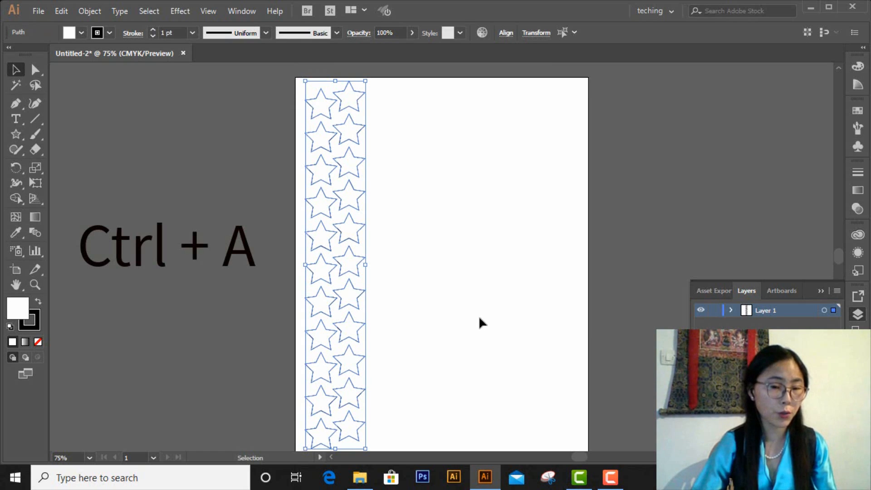
pyautogui.scroll(-1, 480, 312)
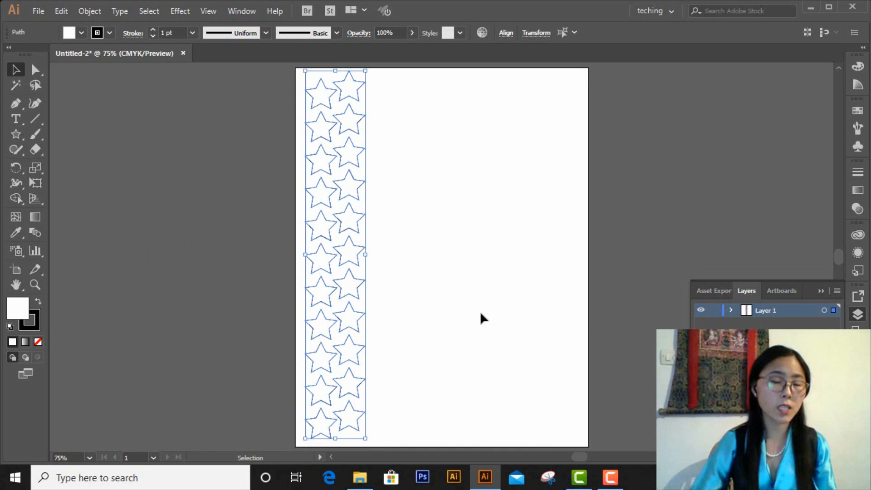
pyautogui.click(476, 241)
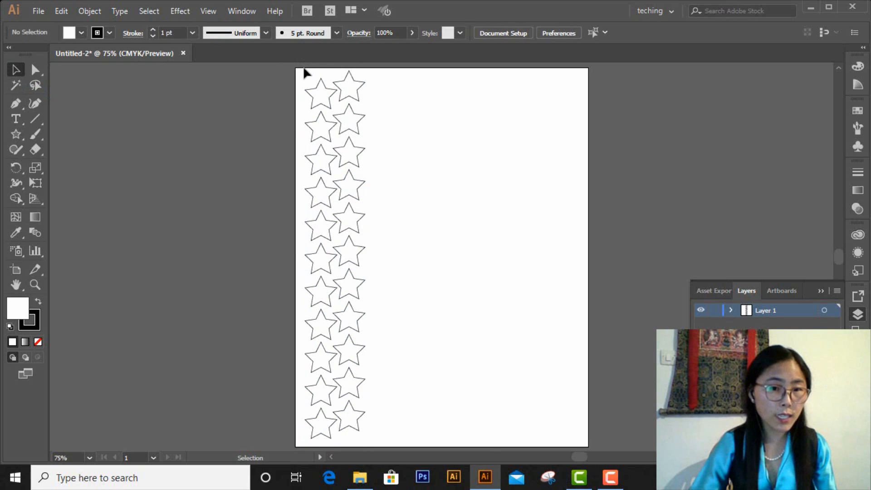
# Copy the two star columns repeatedly across the artboard at even spacing and delete the last pair overrunning its right edge
pyautogui.moveTo(366, 129); pyautogui.dragTo(403, 442)
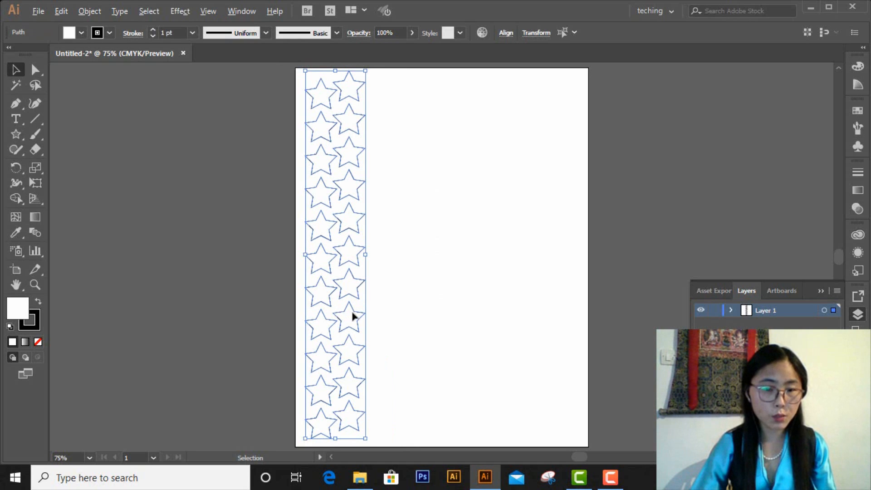
pyautogui.moveTo(353, 314); pyautogui.dragTo(413, 303)
pyautogui.press('a')
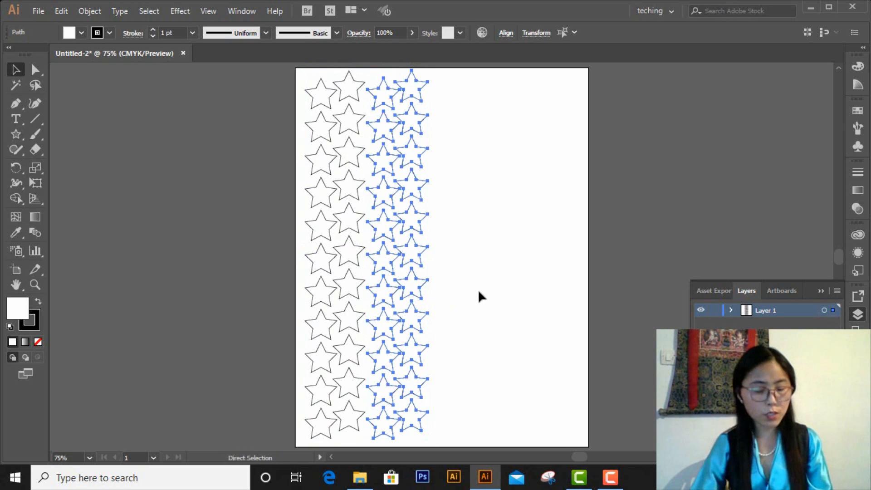
pyautogui.hotkey('ctrl', 'd')
pyautogui.hotkey('ctrl', 'd')
pyautogui.hotkey('ctrl', 'd')
pyautogui.press('v')
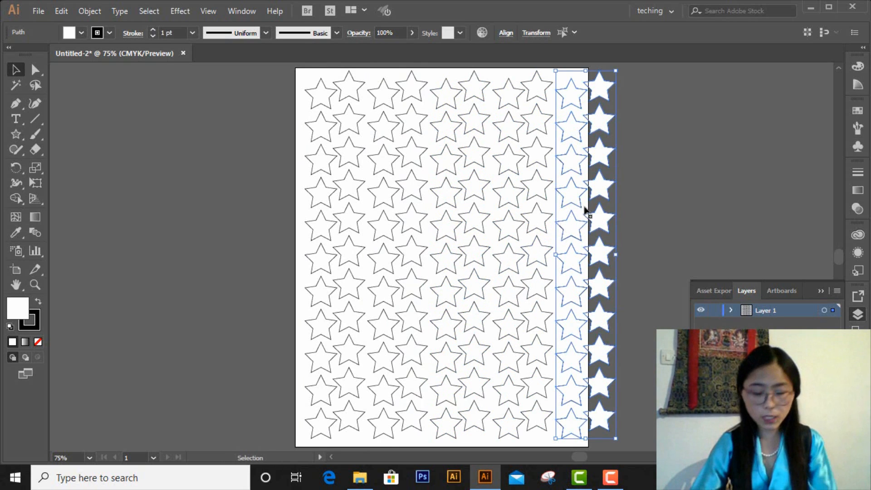
pyautogui.press('Delete')
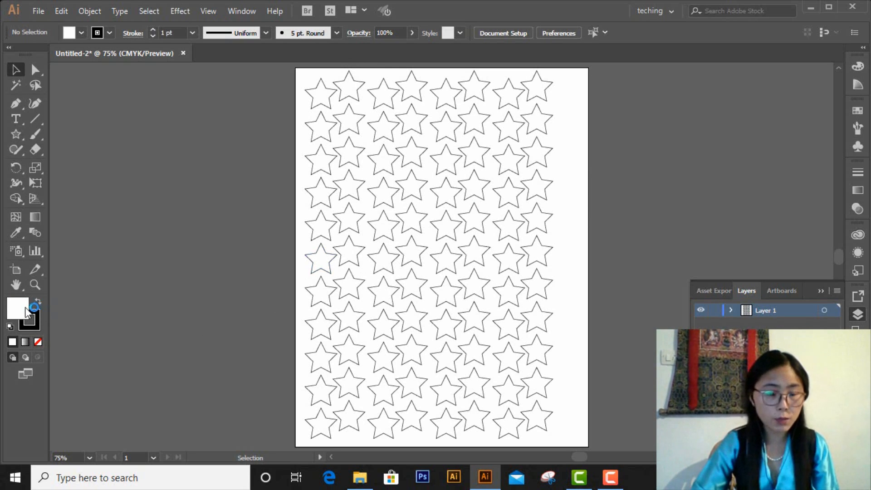
# Select every star on the artboard and fill them with yellow from the color spectrum
pyautogui.click(864, 65)
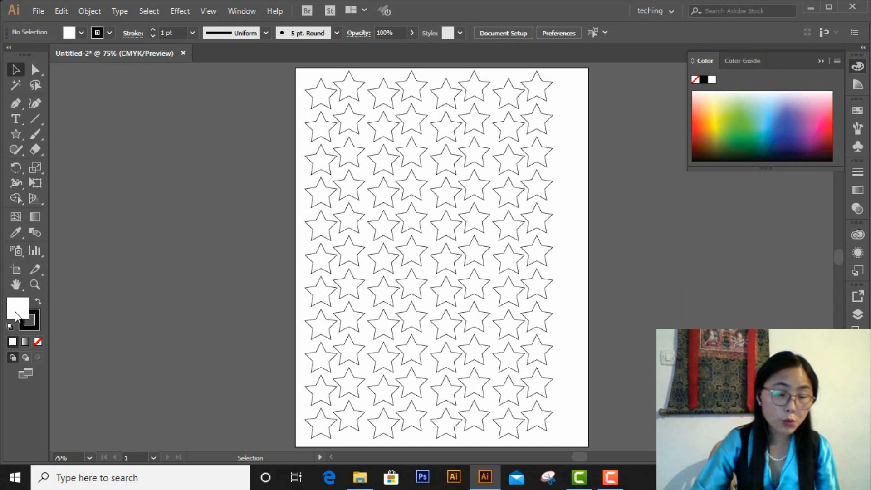
pyautogui.click(717, 121)
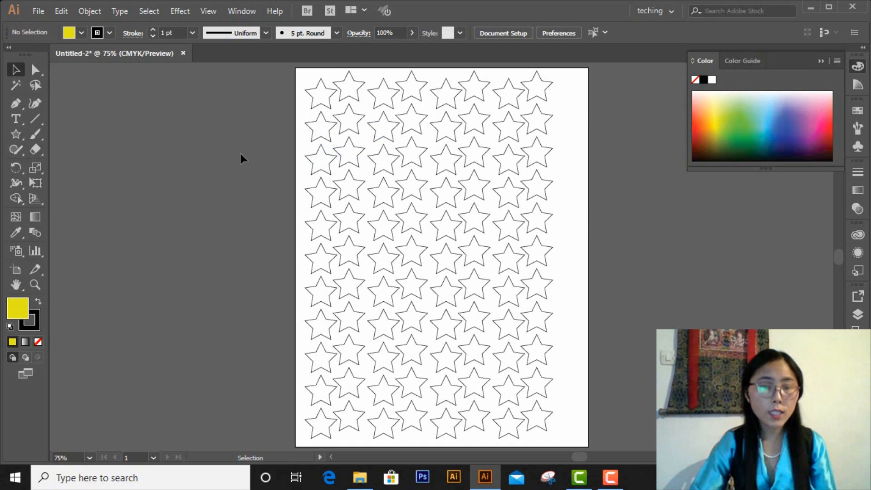
pyautogui.hotkey('ctrl', 'a')
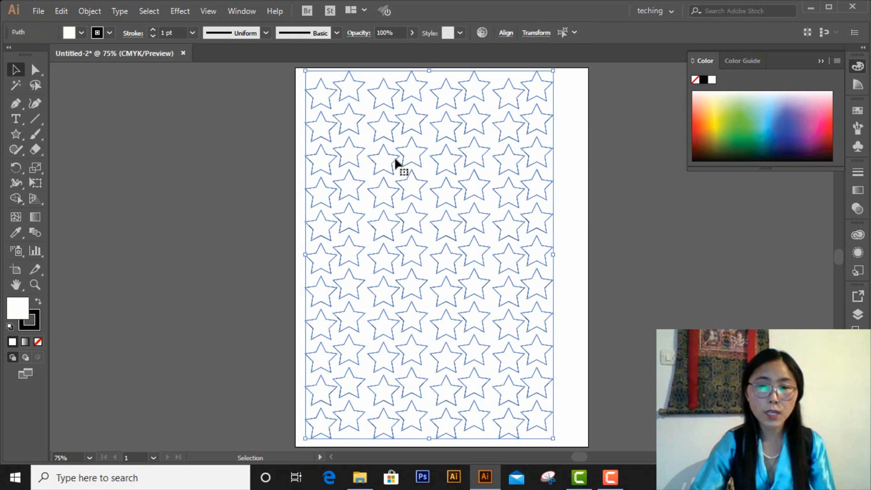
pyautogui.click(719, 120)
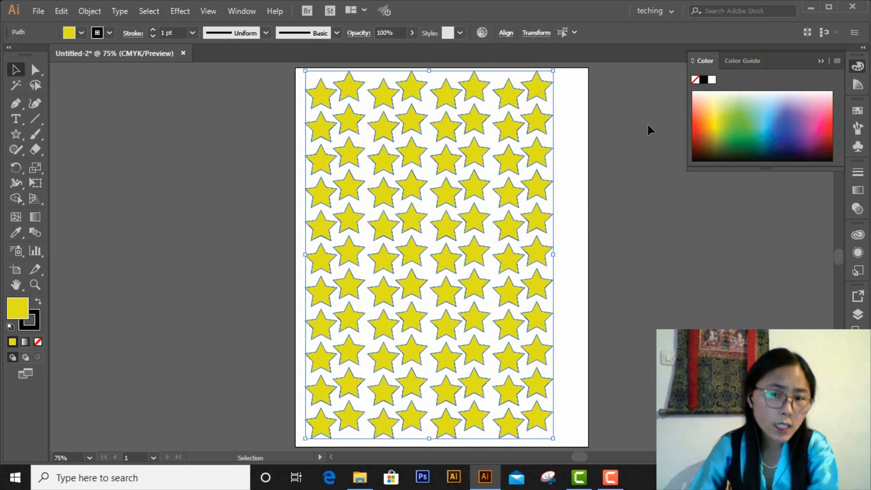
# Change the fill of the selected stars to near-black 1E1D1D in the Color Picker
pyautogui.doubleClick(19, 316)
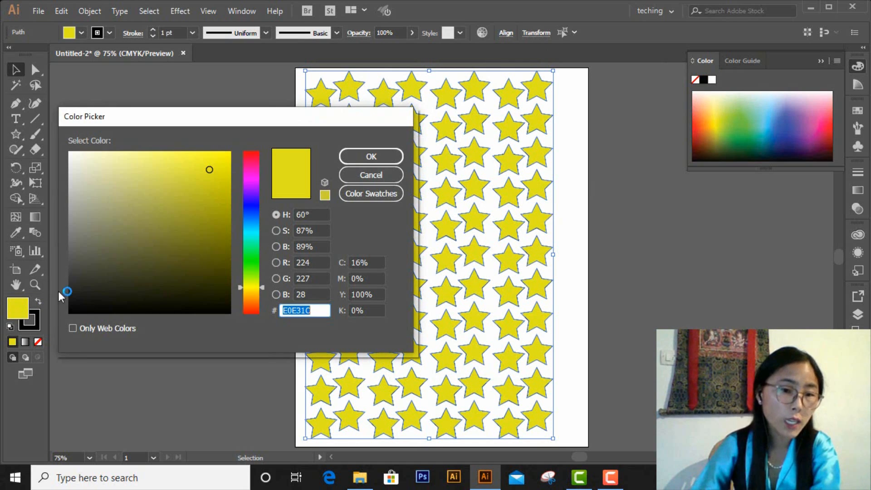
pyautogui.click(257, 157)
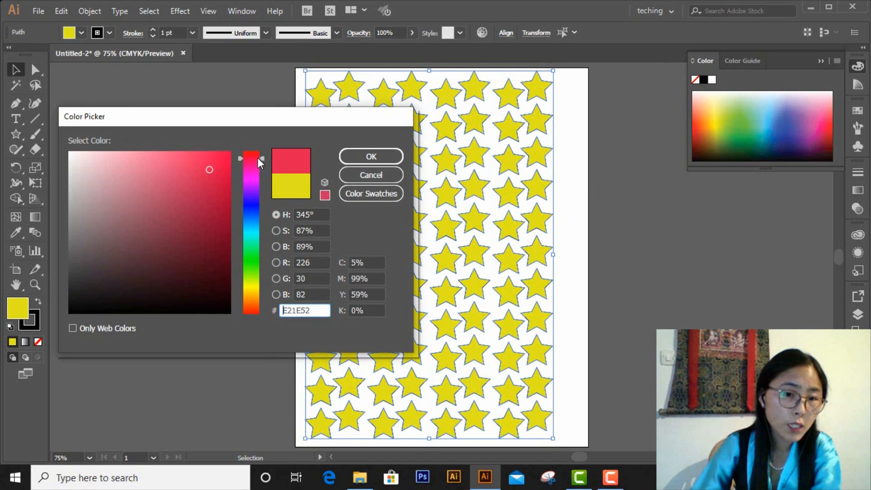
pyautogui.click(76, 294)
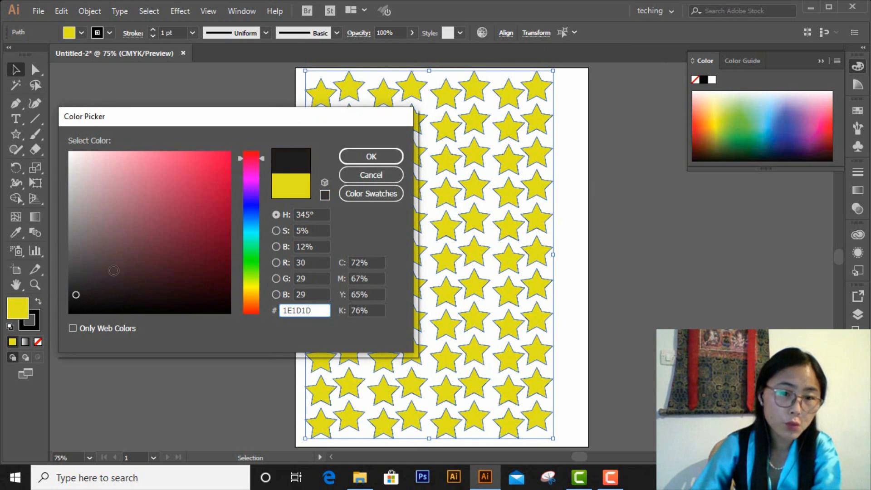
pyautogui.click(369, 157)
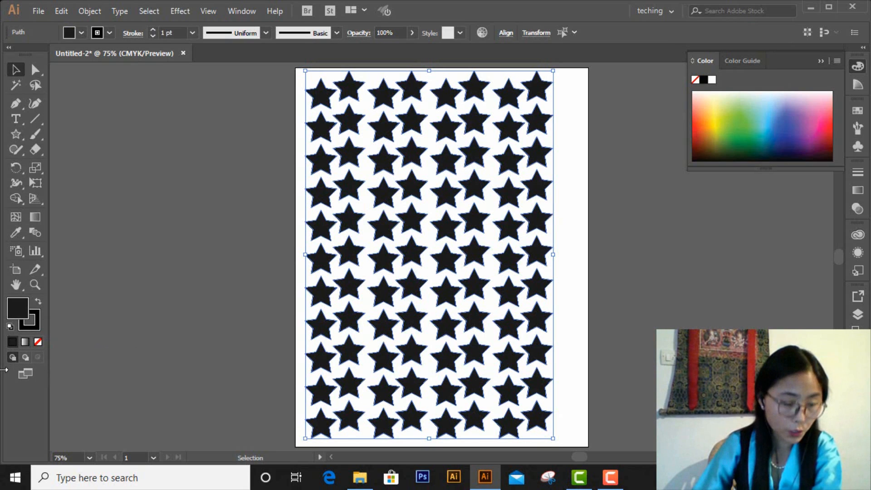
# Swap the stars' fill and stroke colors, make the stroke active, then swap the colors back and swap them once more
pyautogui.click(39, 303)
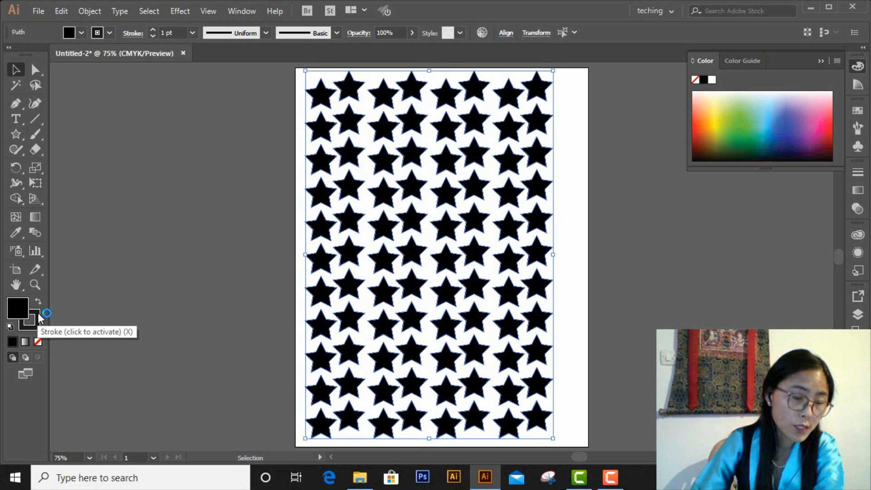
pyautogui.click(39, 318)
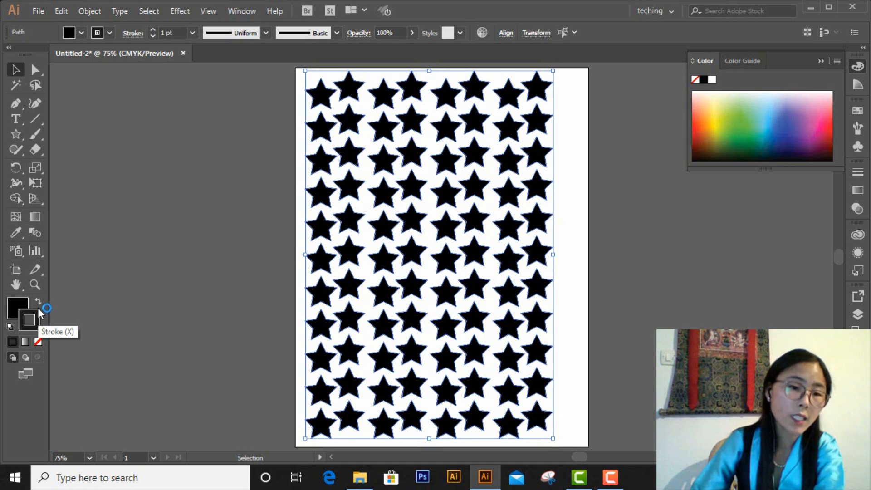
pyautogui.click(39, 303)
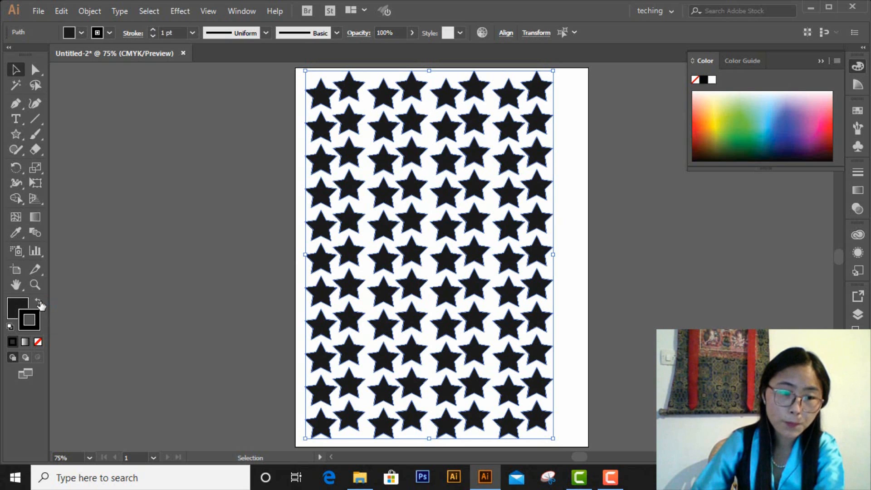
pyautogui.click(39, 301)
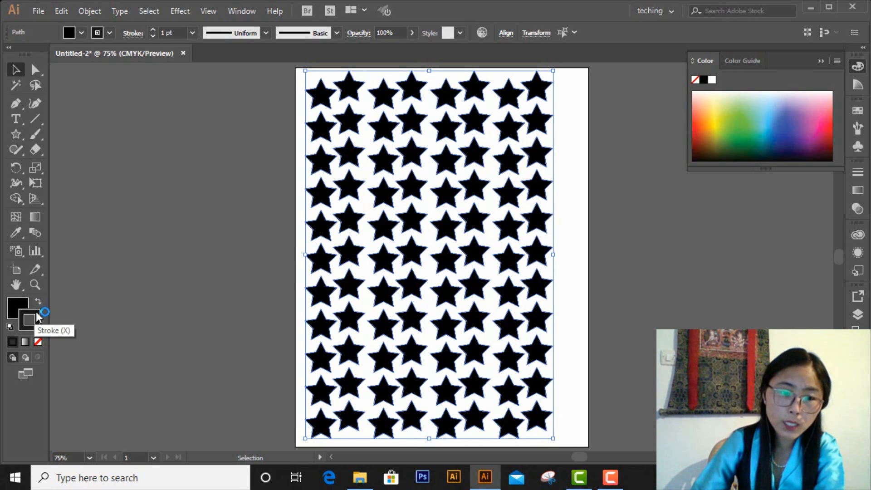
# Give the selected stars a golden-yellow stroke from the Color Picker, set its weight to 6 pt, and deselect them
pyautogui.doubleClick(36, 311)
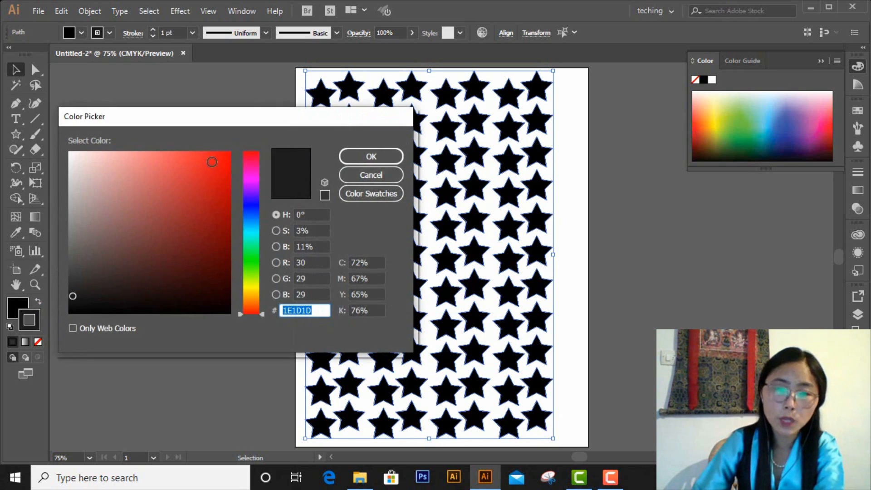
pyautogui.click(255, 292)
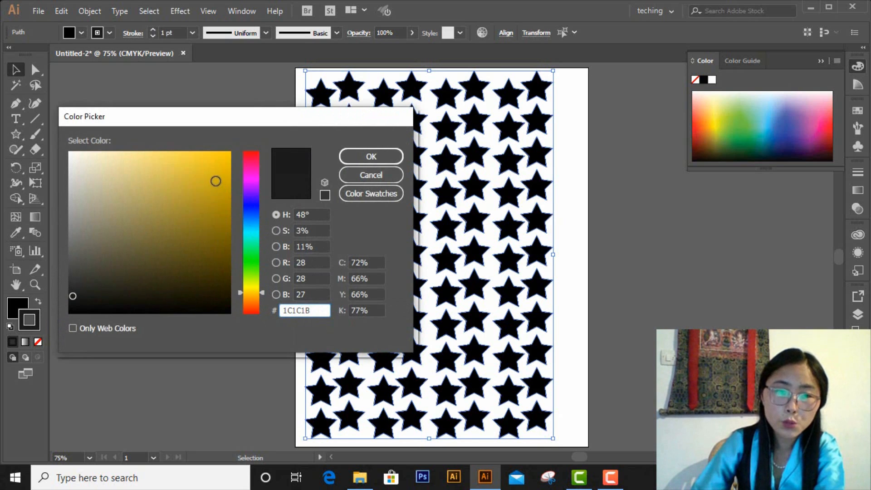
pyautogui.click(219, 177)
pyautogui.click(380, 159)
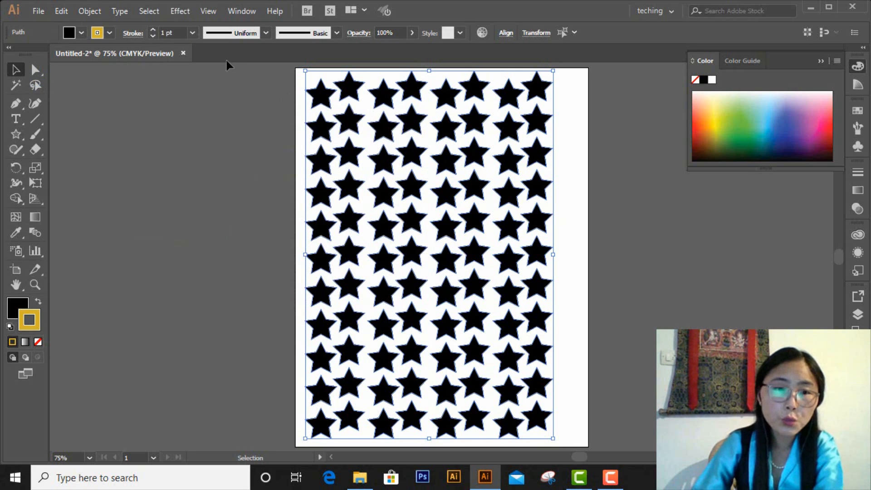
pyautogui.click(192, 33)
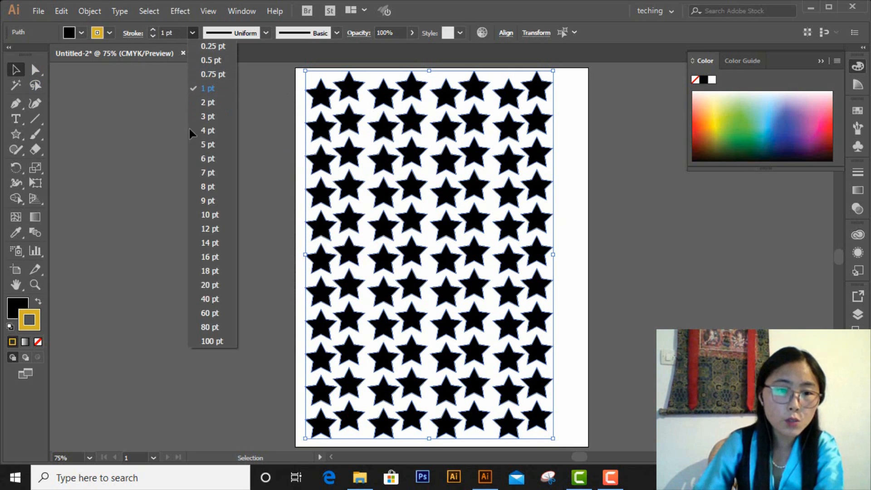
pyautogui.click(208, 159)
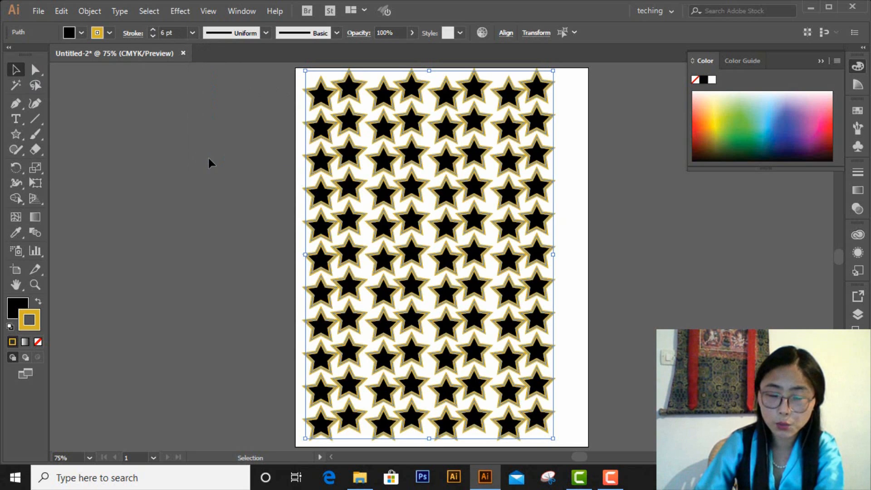
pyautogui.click(587, 153)
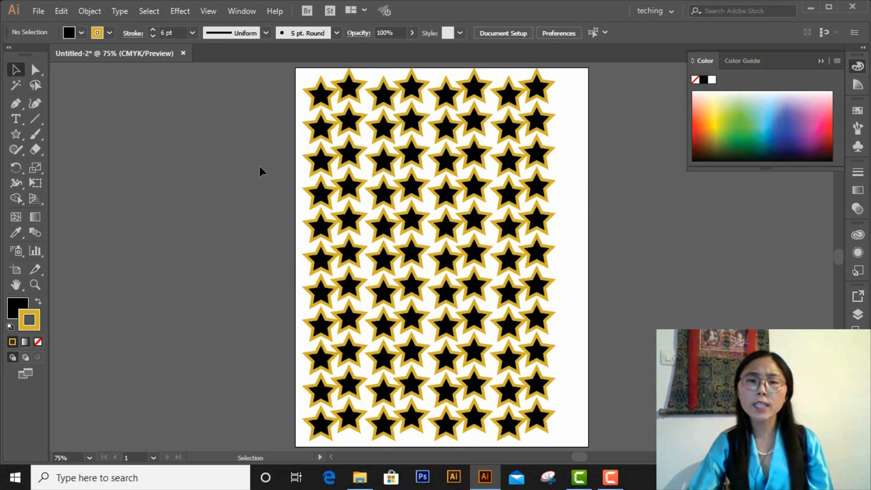
# Try the Direct Selection tool, return to the Selection tool, and select two different stars one at a time
pyautogui.press('a')
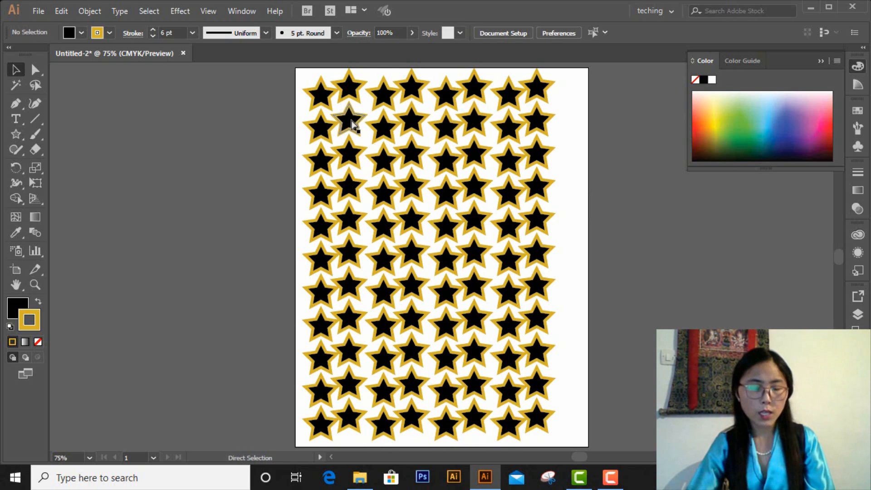
pyautogui.press('v')
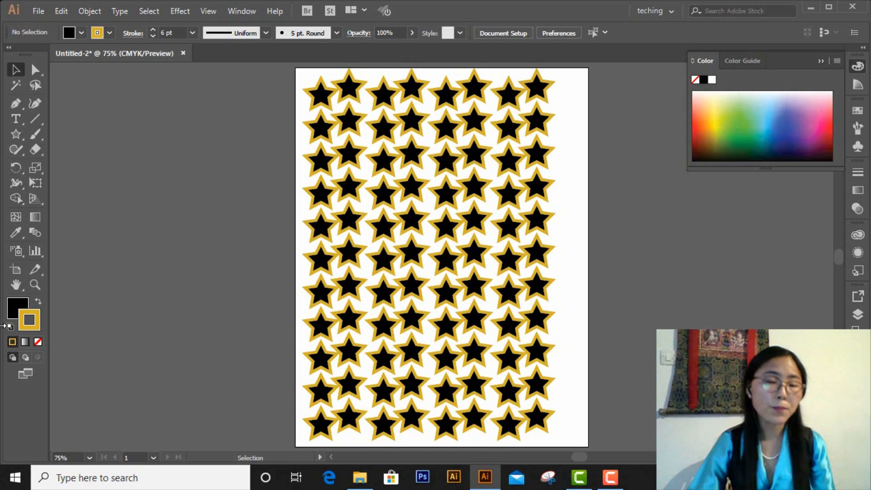
pyautogui.click(538, 89)
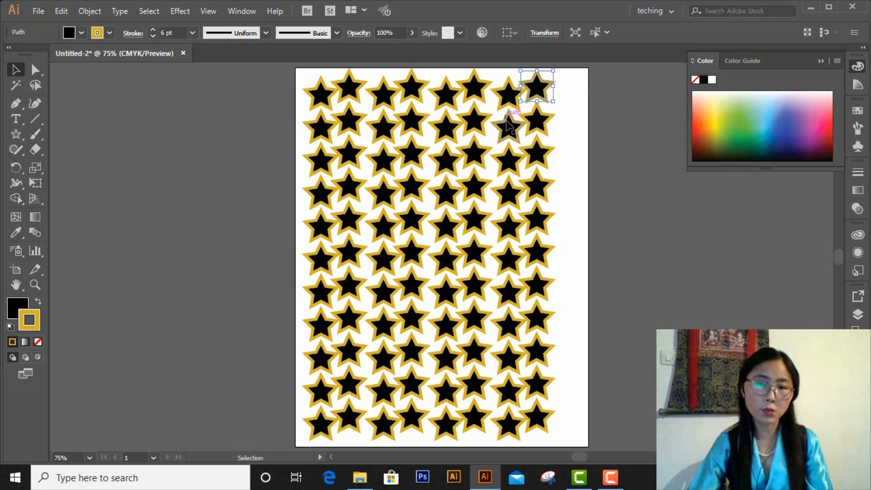
pyautogui.click(447, 201)
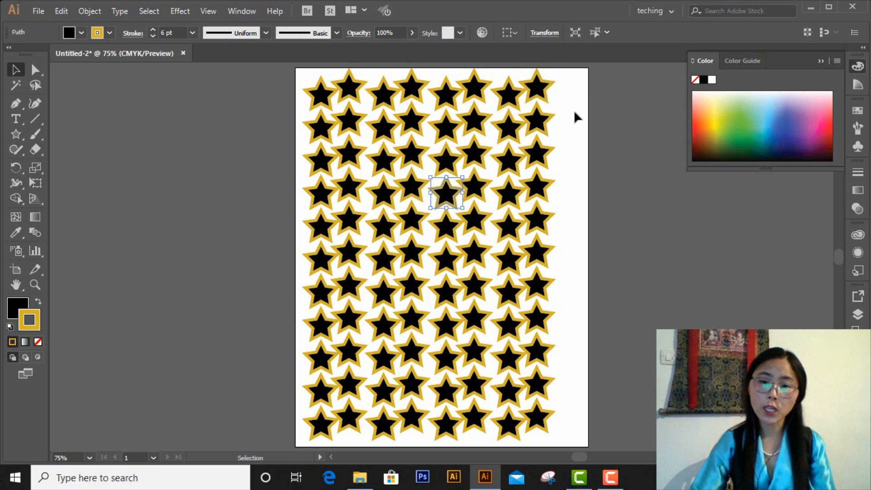
# Select five scattered stars together, starting with the top-right one, and fill them with bright pinkish red in the Color Picker
pyautogui.click(542, 93)
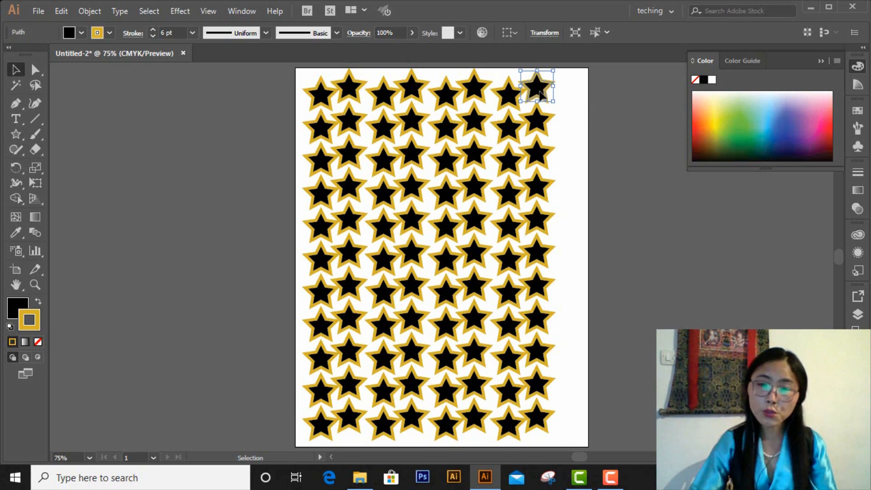
pyautogui.keyDown('shift'); pyautogui.click(447, 202); pyautogui.keyUp('shift')
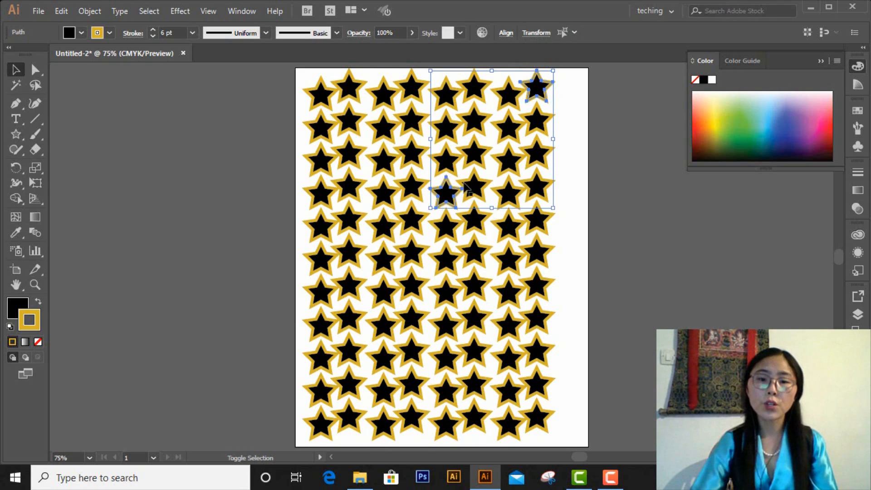
pyautogui.keyDown('shift'); pyautogui.click(389, 294); pyautogui.keyUp('shift')
pyautogui.keyDown('shift'); pyautogui.click(447, 359); pyautogui.keyUp('shift')
pyautogui.keyDown('shift'); pyautogui.click(475, 391); pyautogui.keyUp('shift')
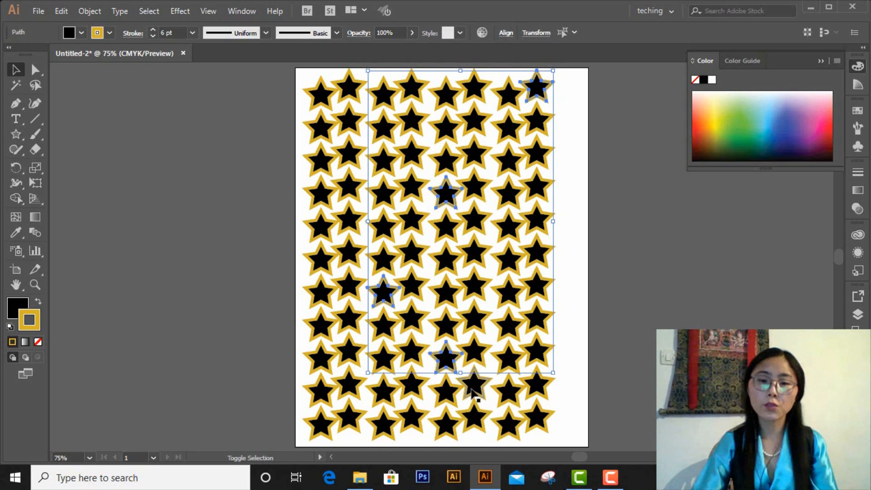
pyautogui.keyDown('shift'); pyautogui.click(510, 178); pyautogui.keyUp('shift')
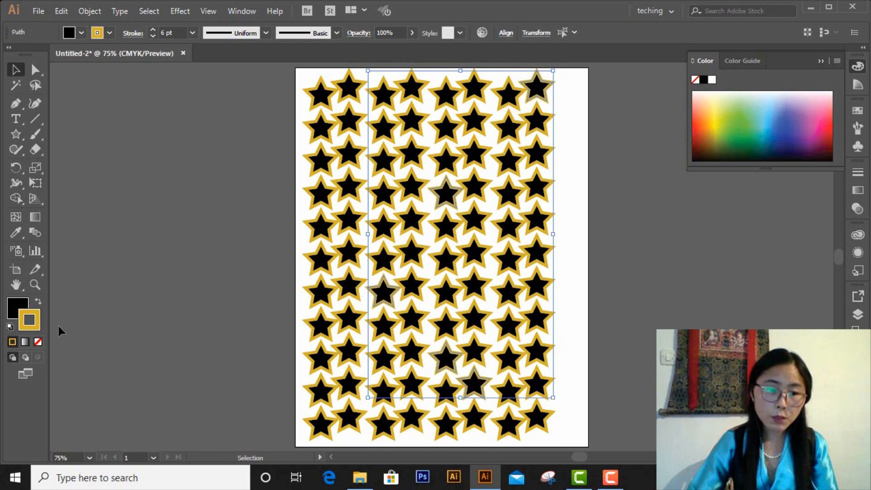
pyautogui.doubleClick(18, 308)
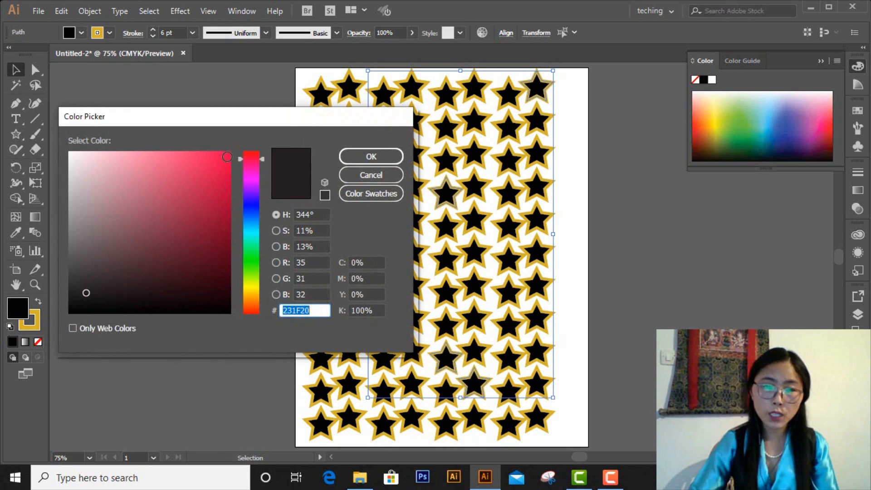
pyautogui.click(226, 157)
pyautogui.click(351, 157)
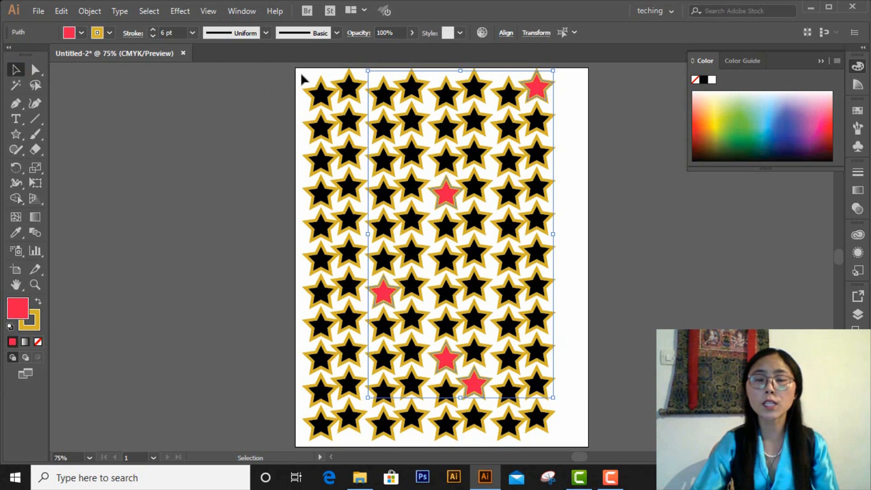
# Select the whole star pattern and delete it to clear the artboard
pyautogui.moveTo(299, 73); pyautogui.dragTo(563, 430)
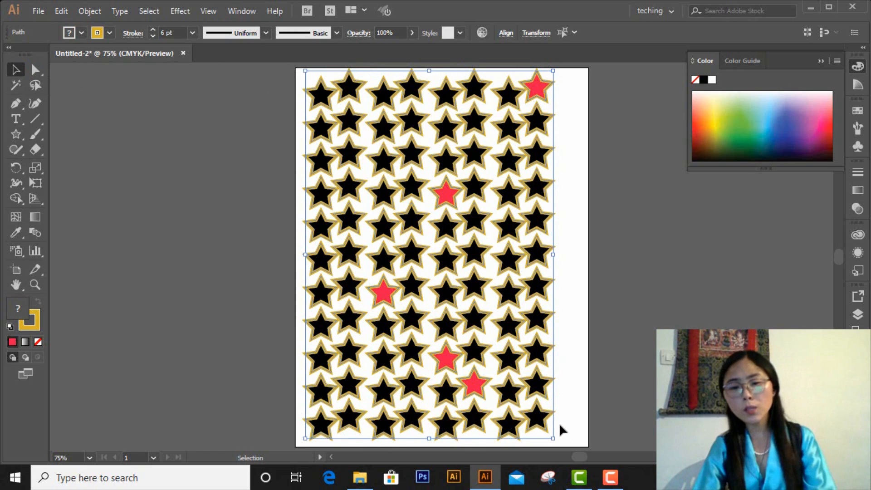
pyautogui.press('Delete')
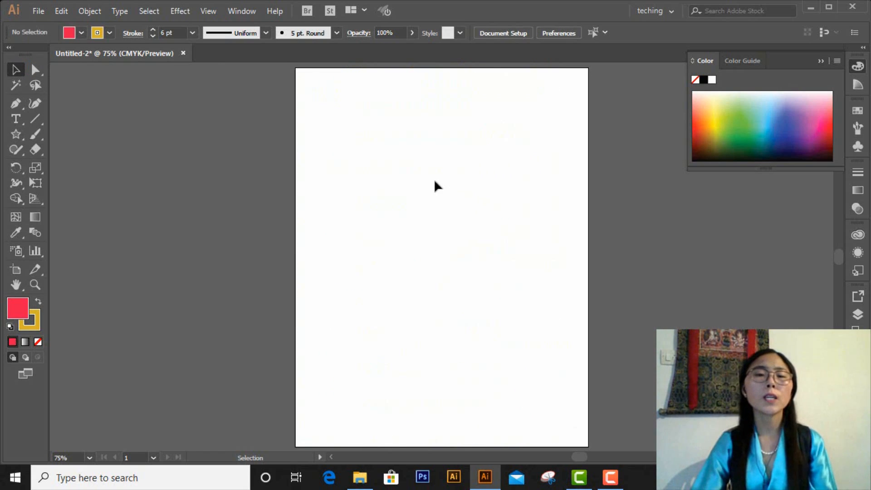